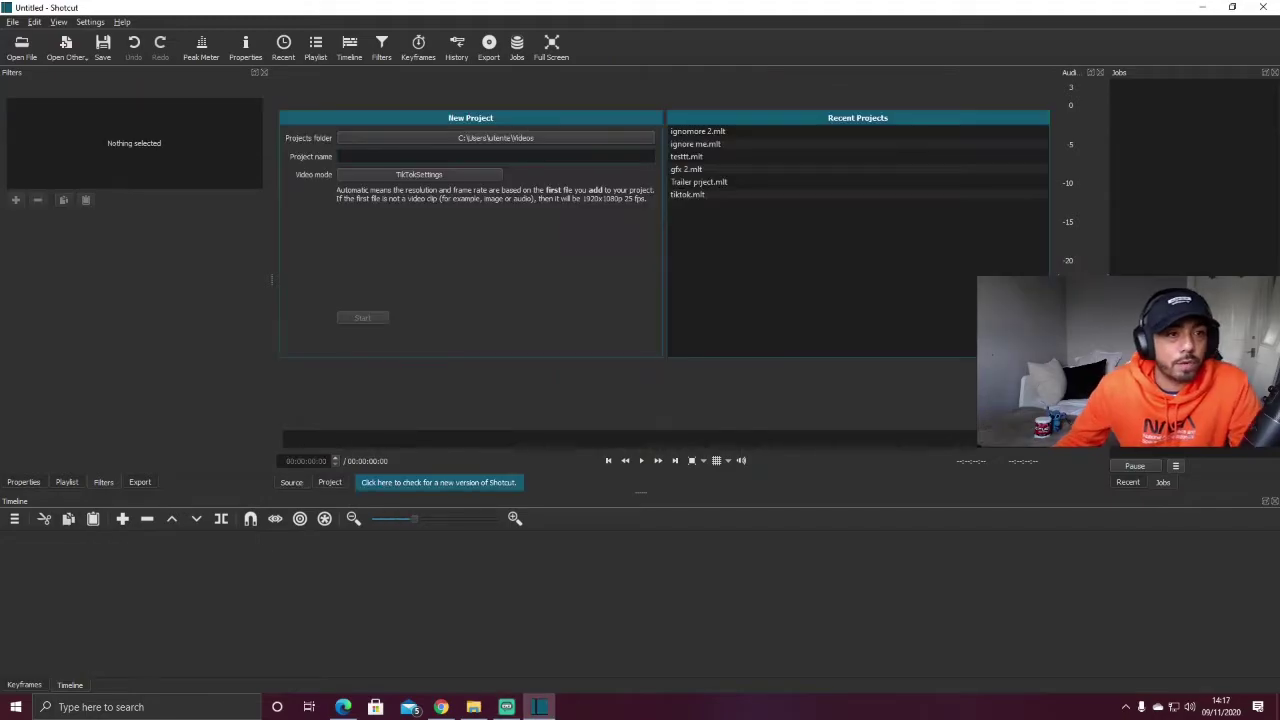
Create a new project named TikTokTemplate with an unnamed custom video mode of 576 x 1024, 9:16 aspect ratio and 60 frames/sec.
{"action": "type", "text": "TikT"}
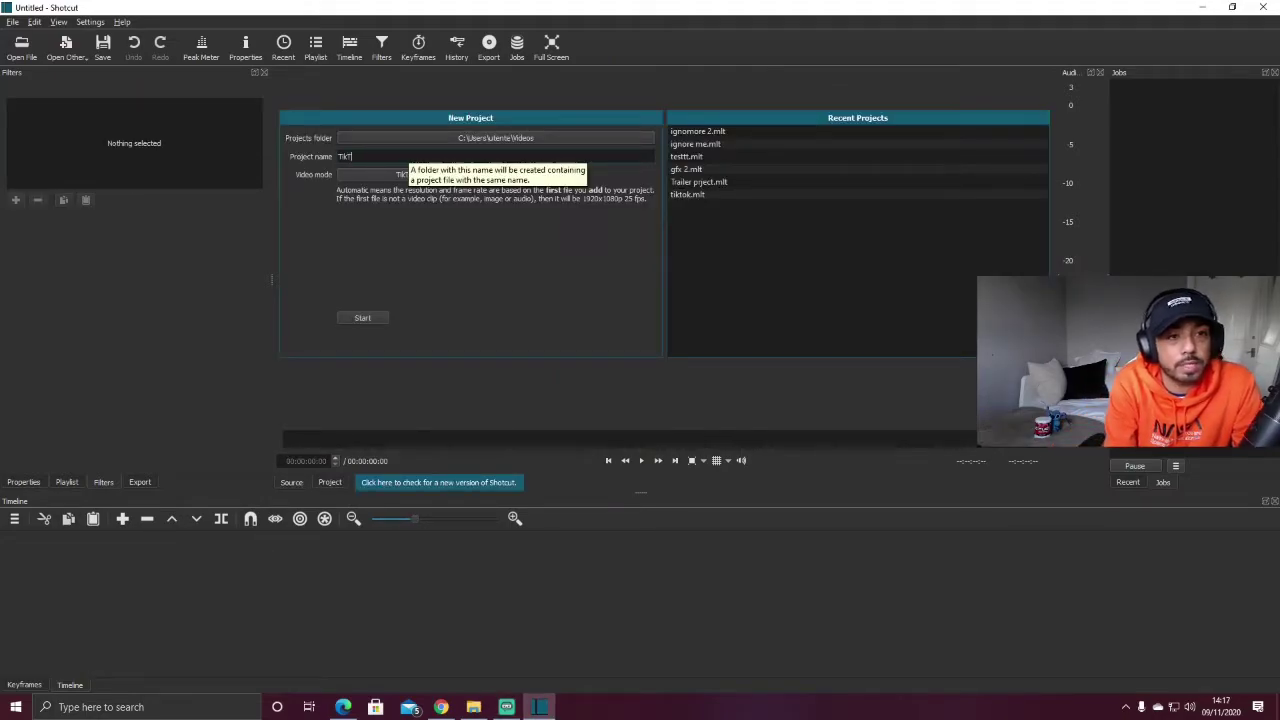
{"action": "type", "text": "okTemplate"}
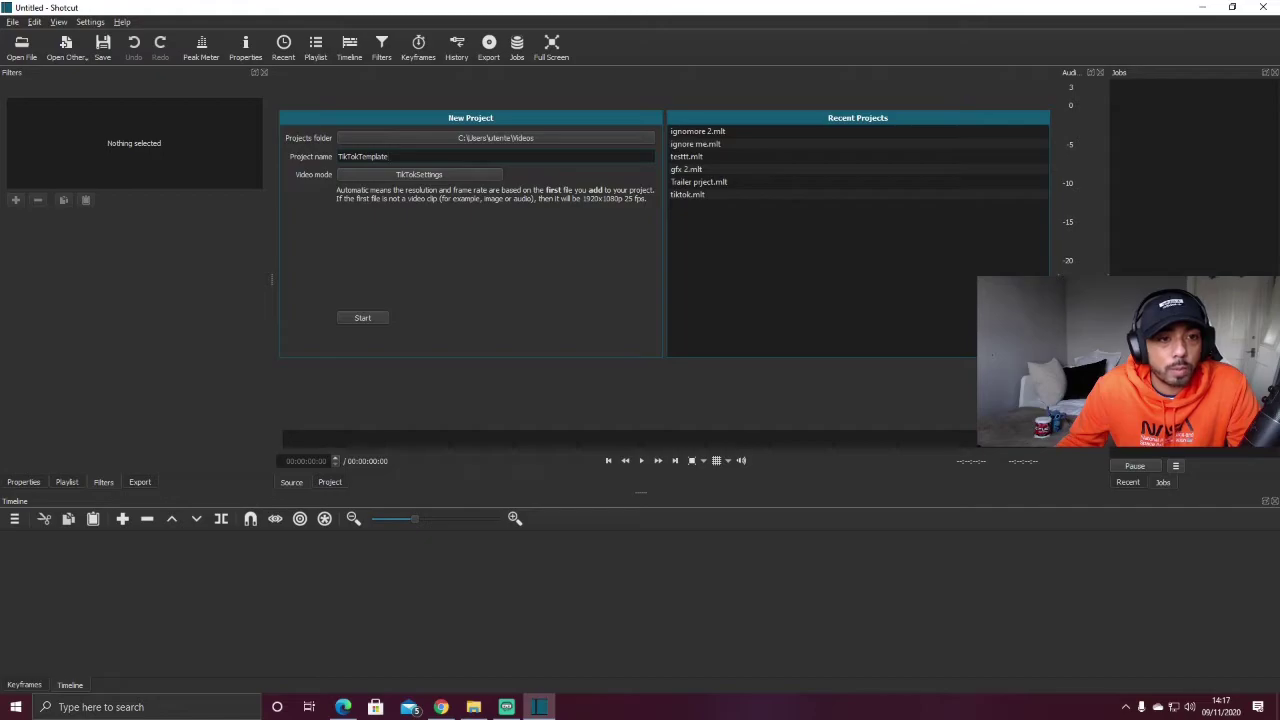
{"action": "left_click", "coordinate": [419, 174]}
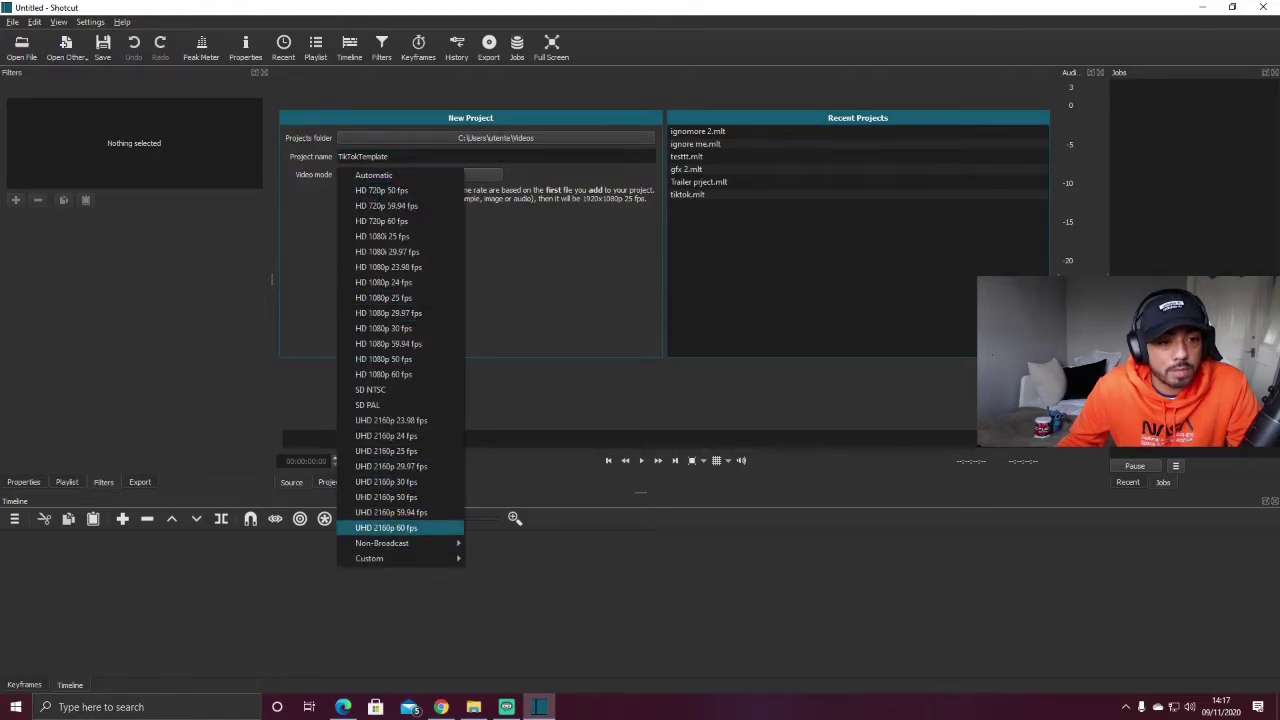
{"action": "mouse_move", "coordinate": [400, 558]}
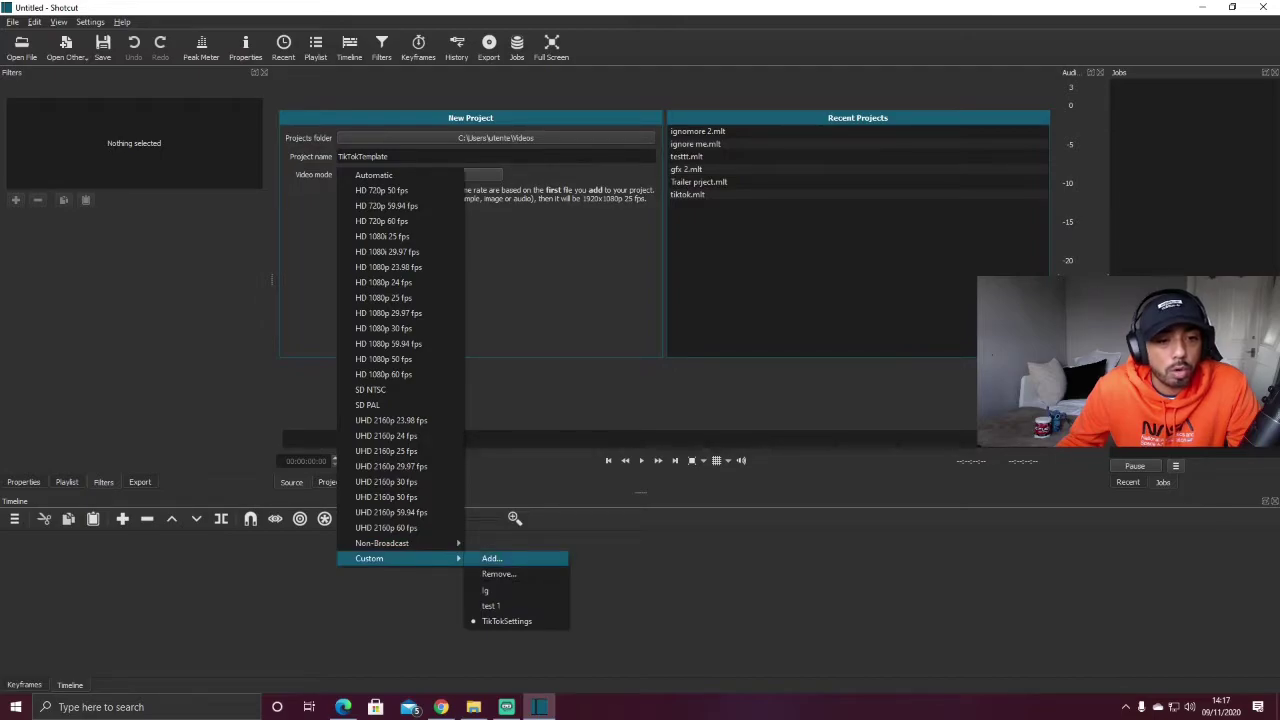
{"action": "left_click", "coordinate": [491, 558]}
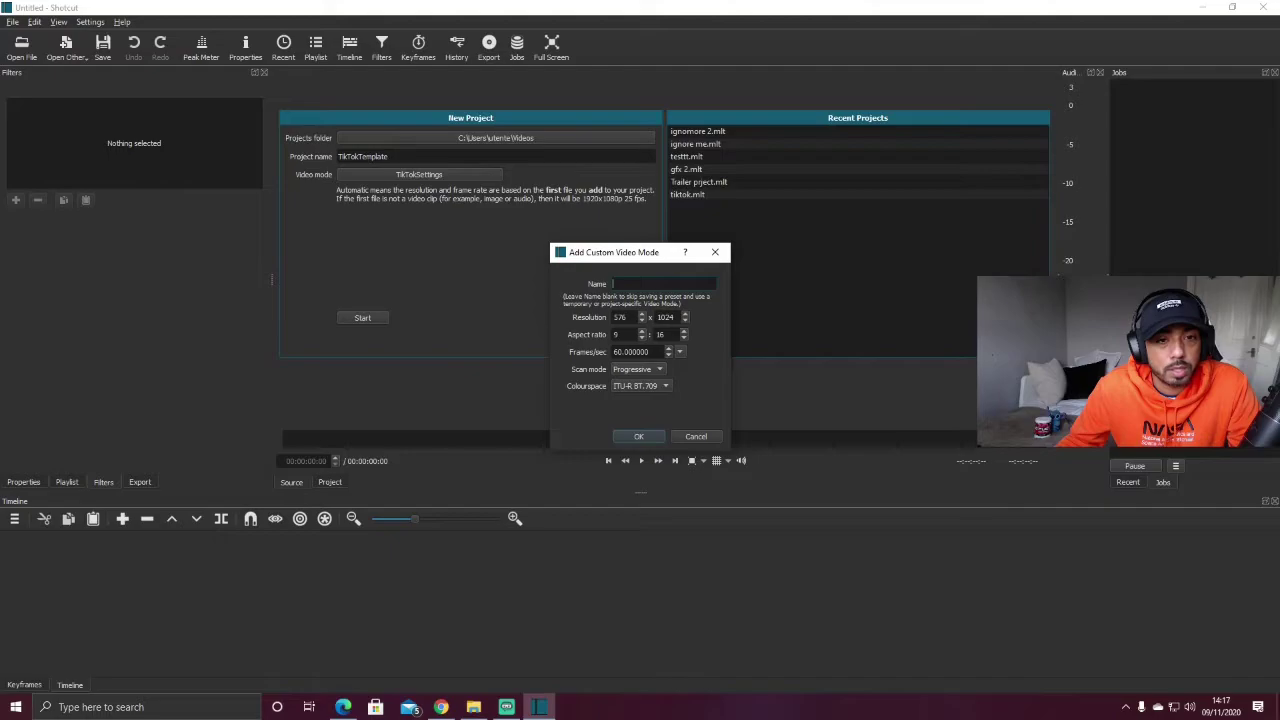
{"action": "key", "text": "Return"}
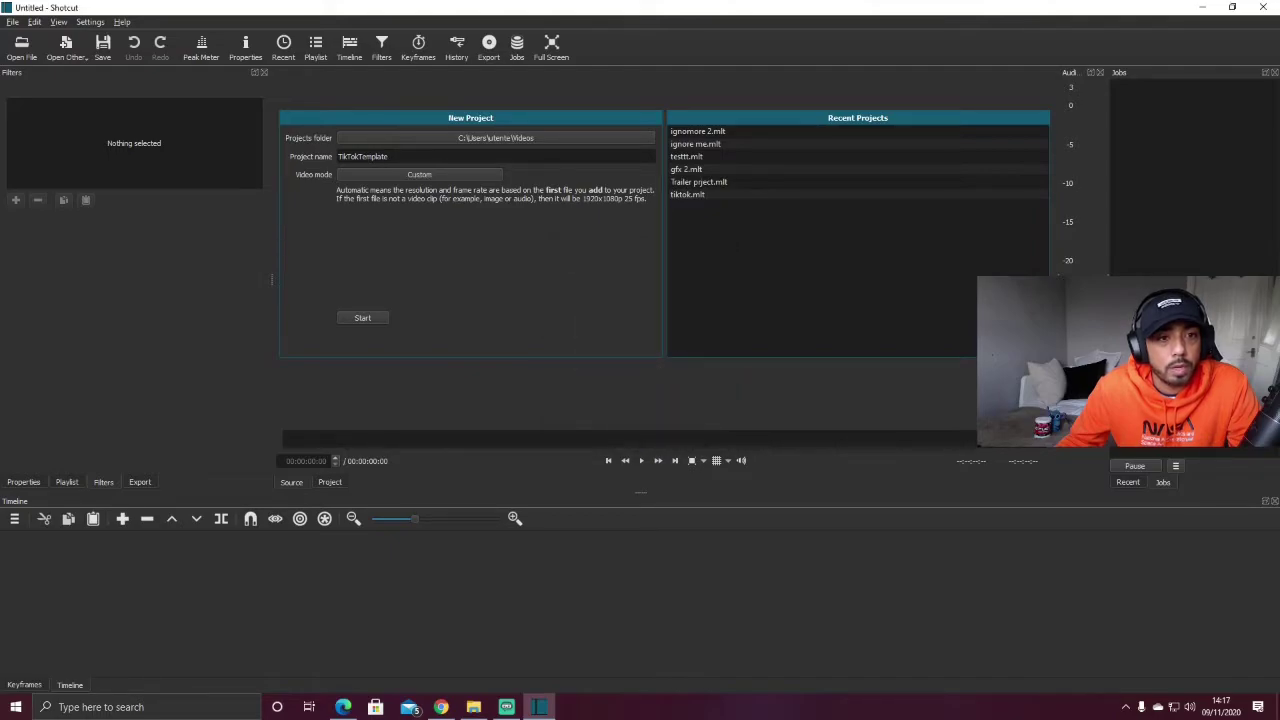
{"action": "key", "text": "Return"}
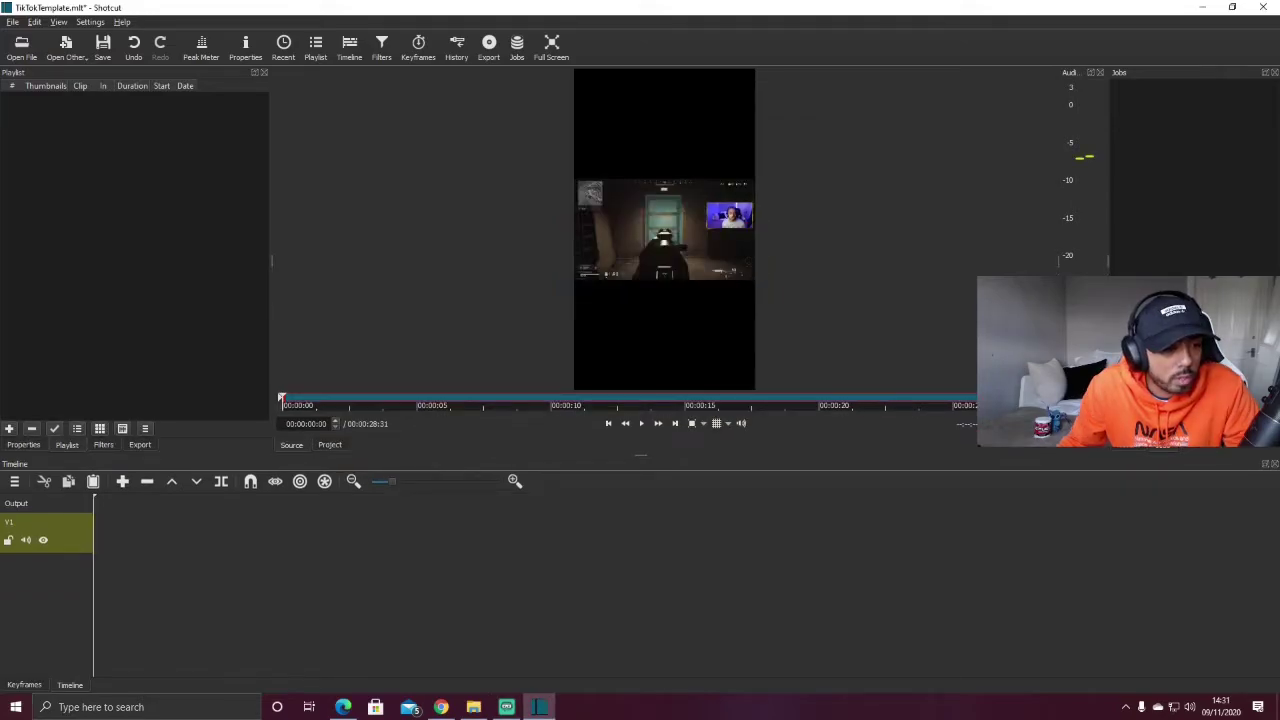
Add two more video tracks to the timeline above track V1.
{"action": "left_click", "coordinate": [14, 481]}
{"action": "left_click", "coordinate": [82, 507]}
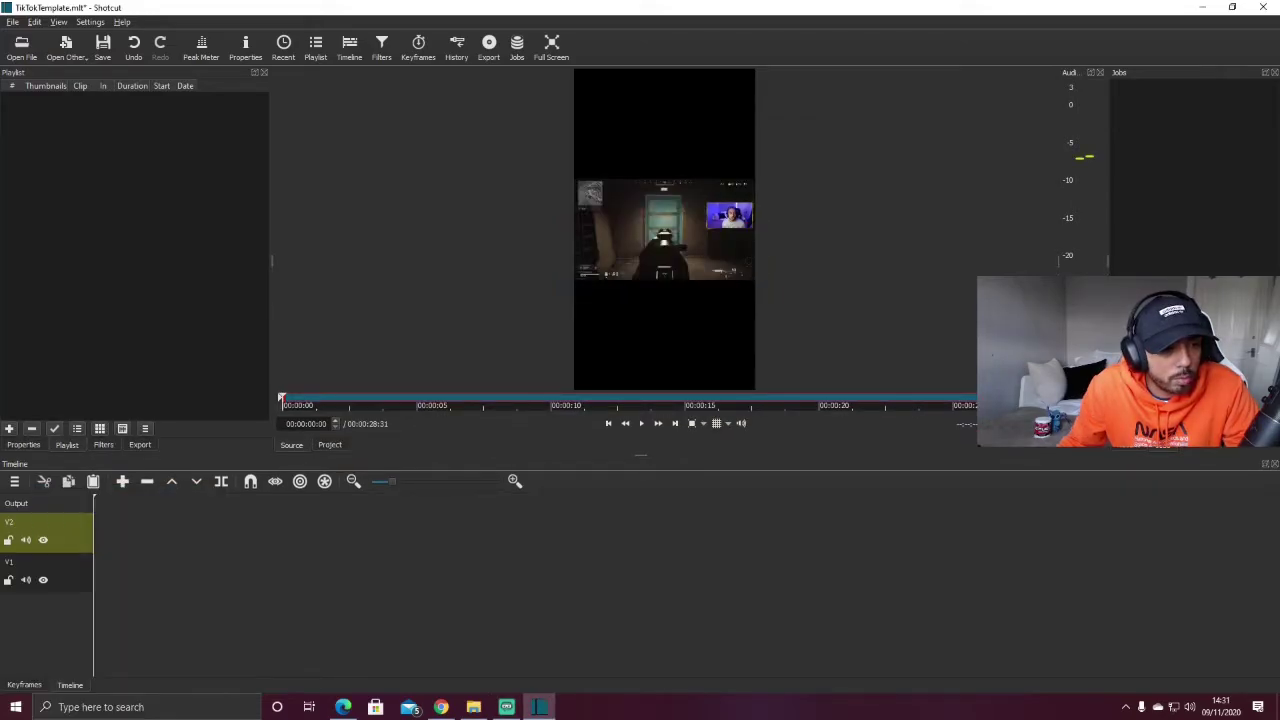
{"action": "left_click", "coordinate": [14, 481]}
{"action": "left_click", "coordinate": [82, 503]}
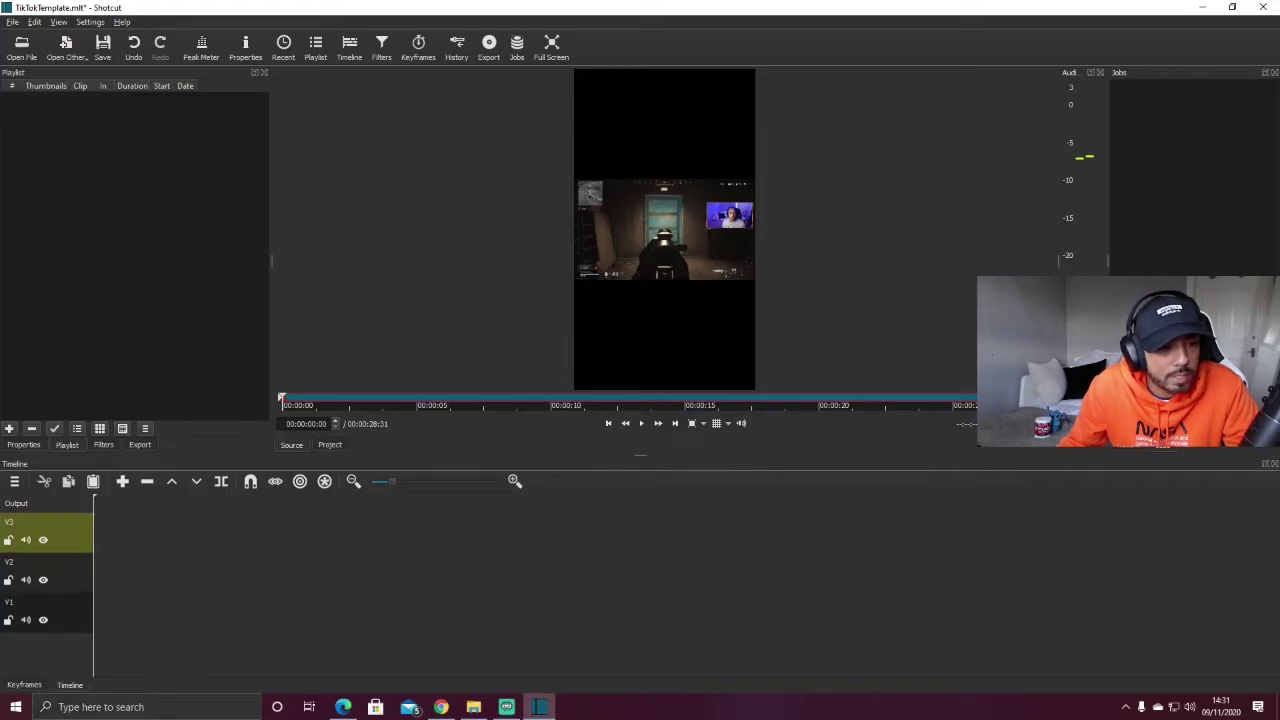
Place a copy of the door glitch.mp4 clip at the start of each of the tracks V3, V2 and V1.
{"action": "left_click_drag", "start_coordinate": [664, 229], "coordinate": [98, 533]}
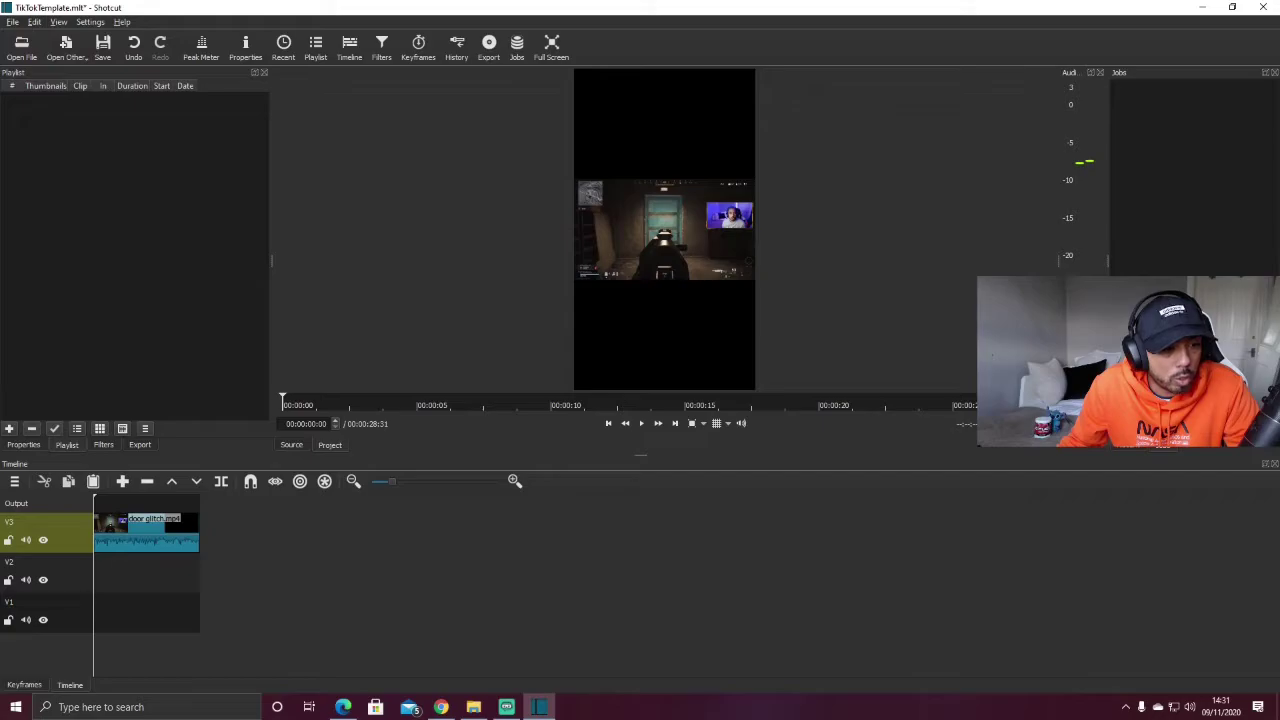
{"action": "left_click", "coordinate": [146, 532]}
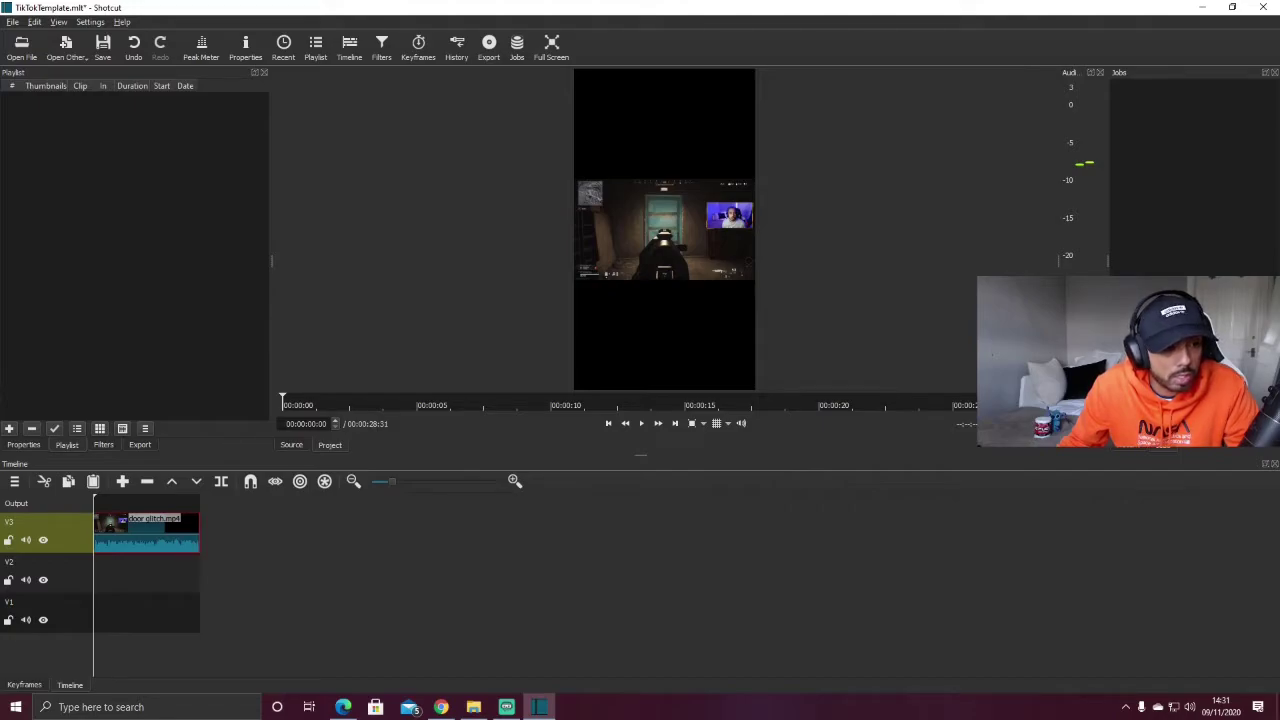
{"action": "left_click", "coordinate": [47, 571]}
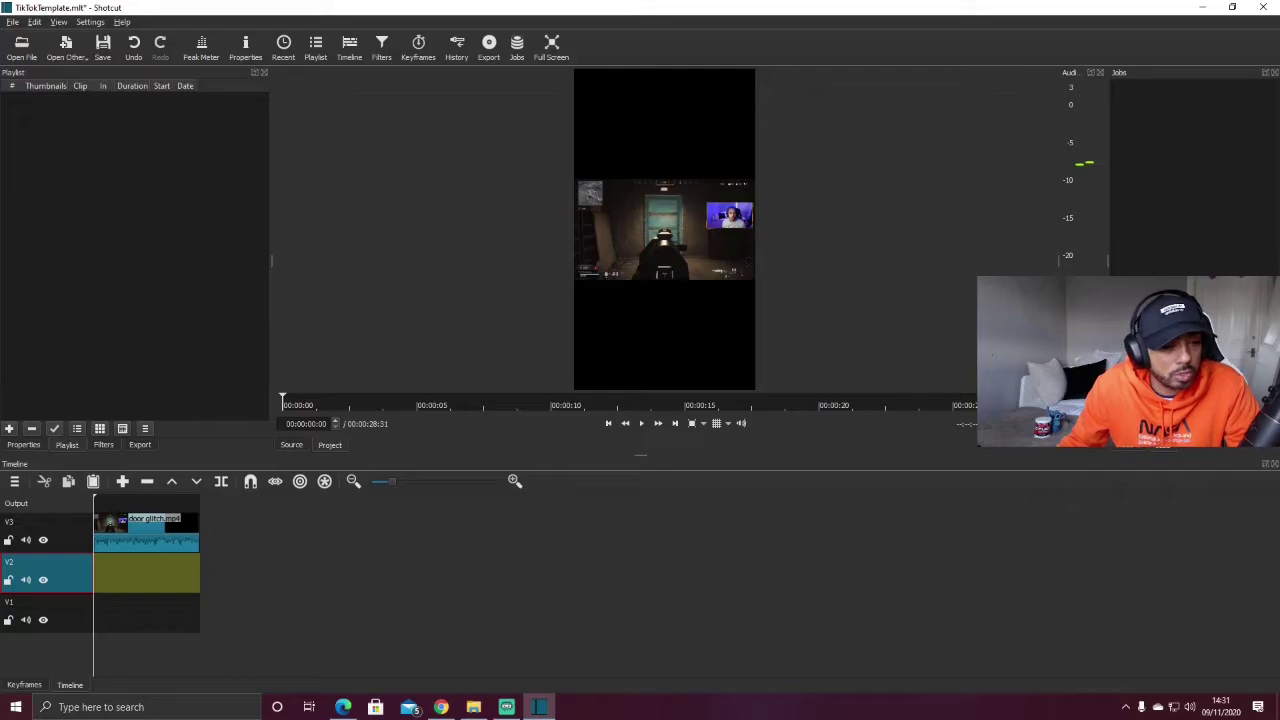
{"action": "key", "text": "ctrl+v"}
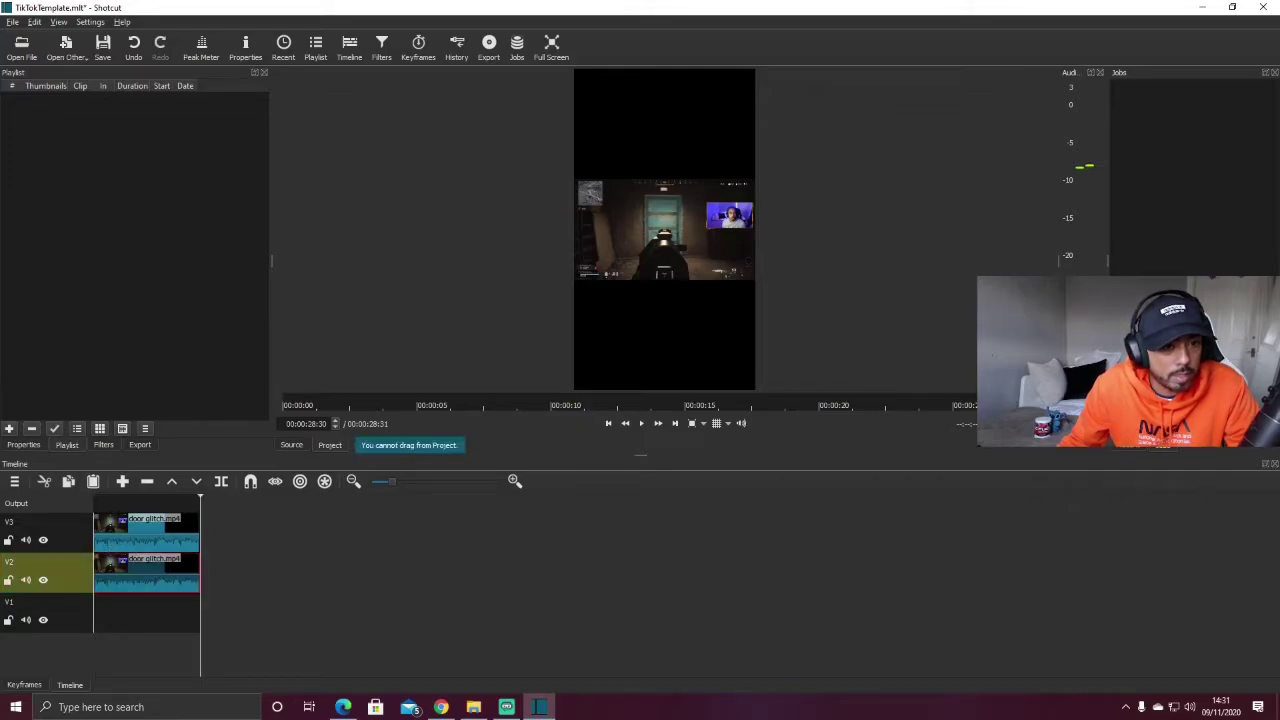
{"action": "left_click", "coordinate": [291, 444]}
{"action": "left_click_drag", "start_coordinate": [664, 229], "coordinate": [155, 612]}
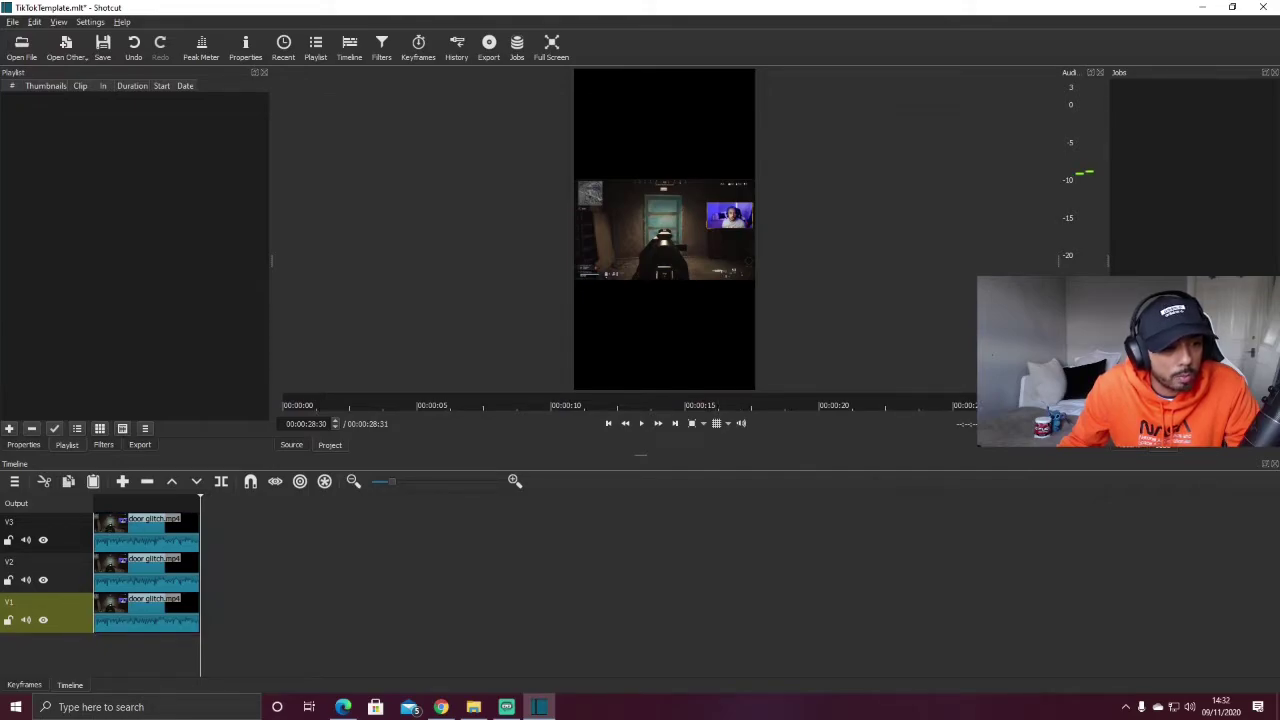
Detach the audio from the door glitch.mp4 clip on track V1 and delete the detached audio clip.
{"action": "left_click", "coordinate": [515, 481]}
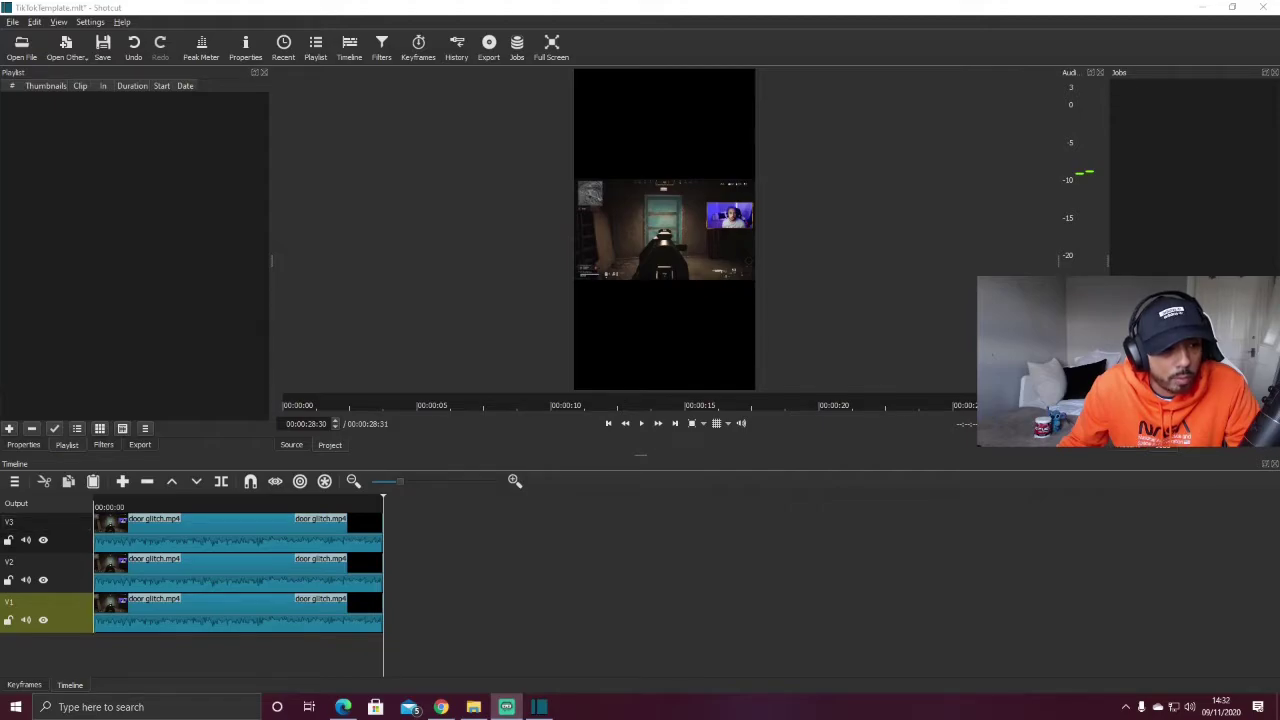
{"action": "left_click", "coordinate": [238, 610]}
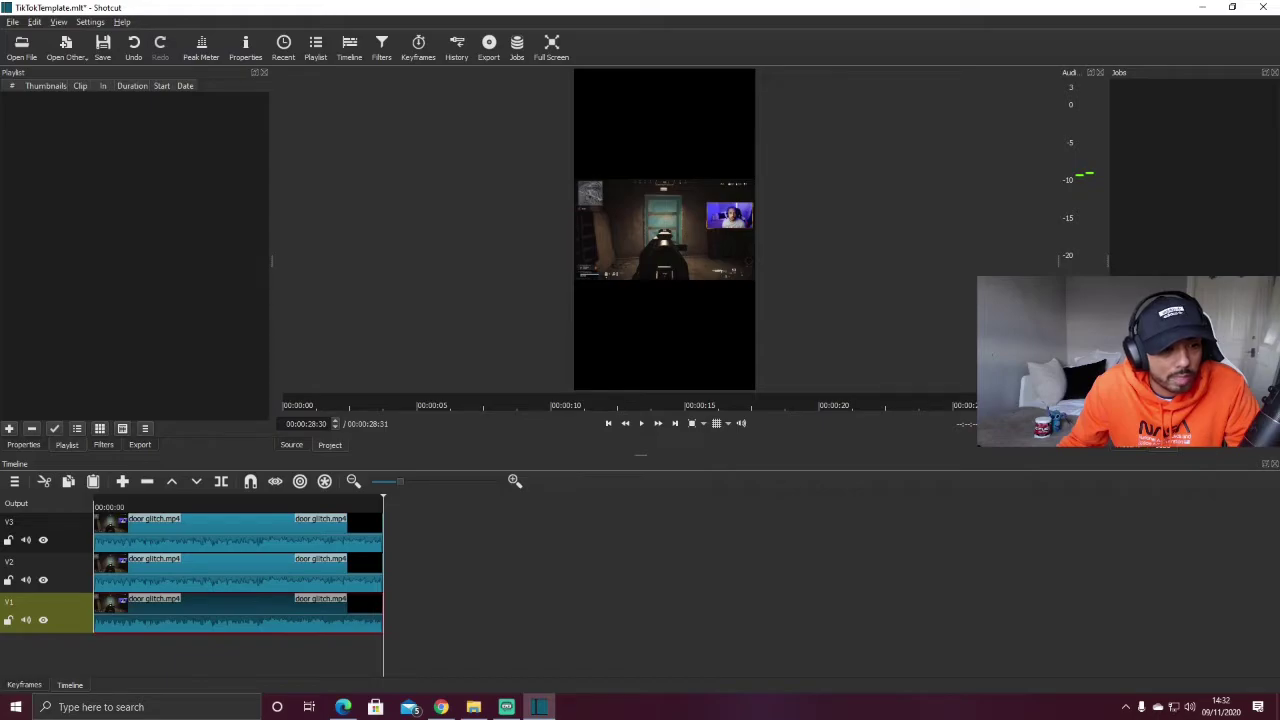
{"action": "right_click", "coordinate": [152, 610]}
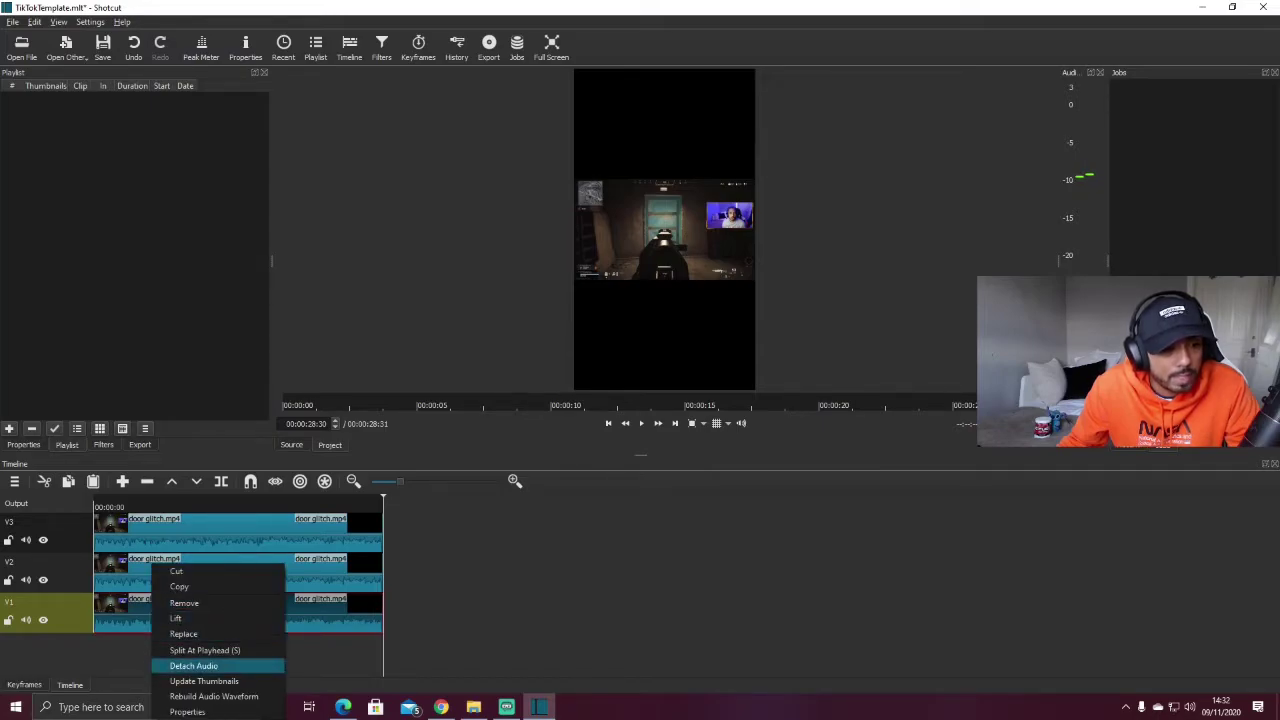
{"action": "left_click", "coordinate": [193, 665]}
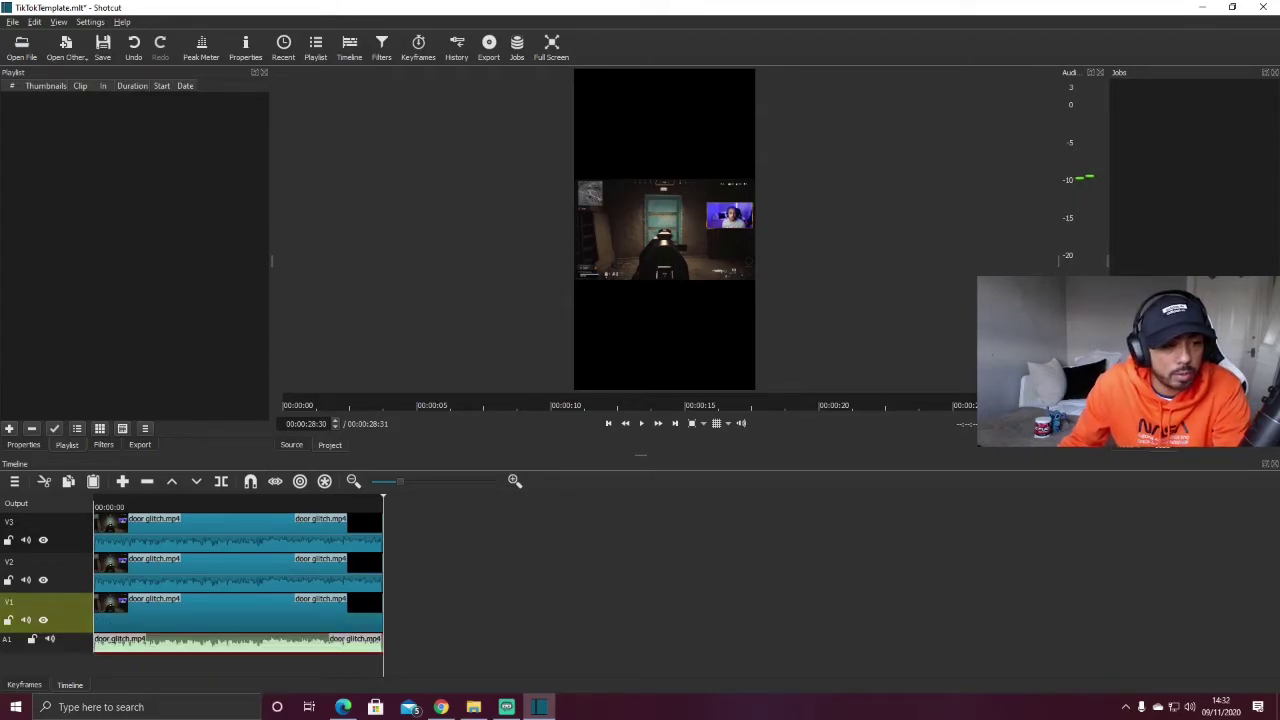
{"action": "key", "text": "Delete"}
Detach the audio from the door glitch.mp4 clip on track V3 and delete the detached audio clip.
{"action": "left_click", "coordinate": [182, 535]}
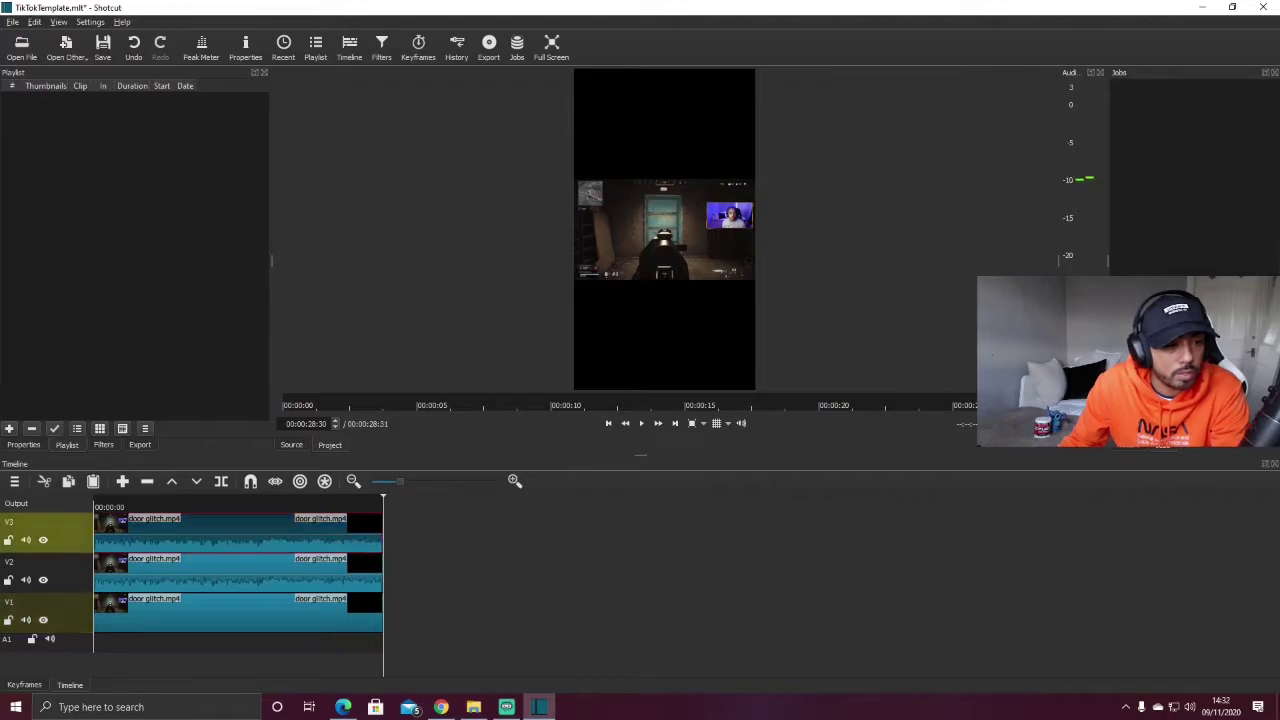
{"action": "right_click", "coordinate": [182, 535]}
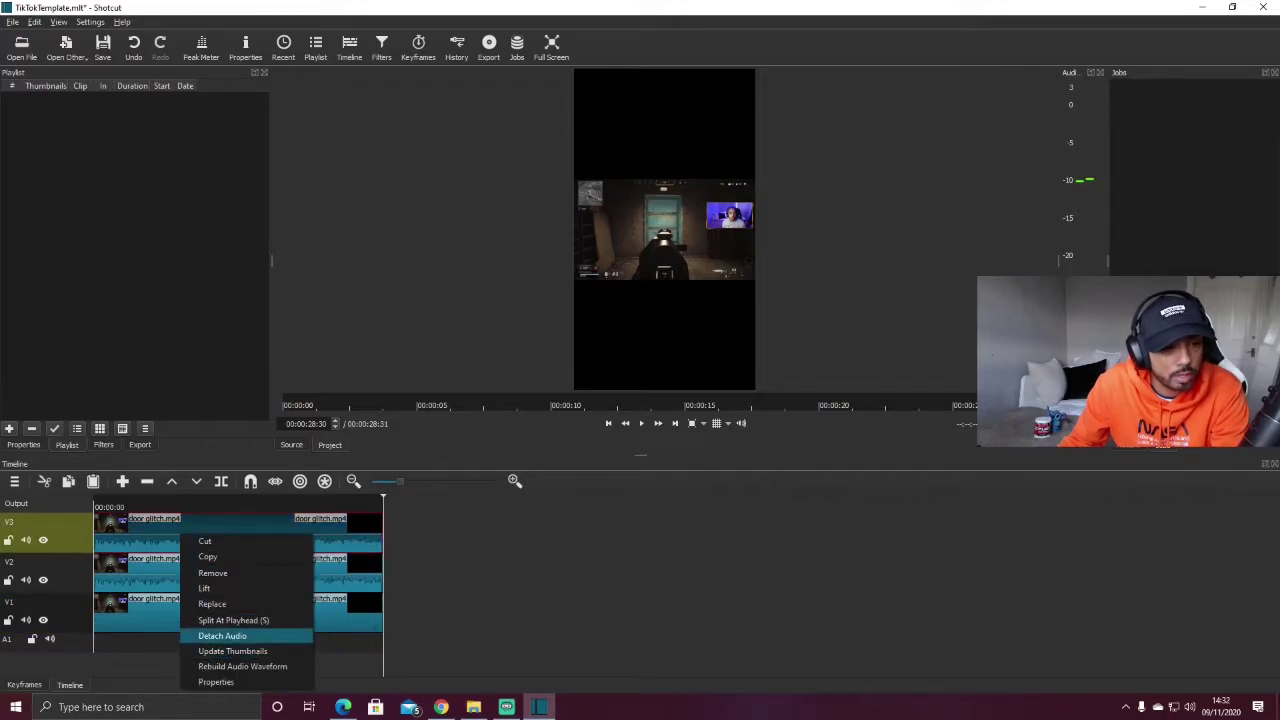
{"action": "left_click", "coordinate": [222, 636]}
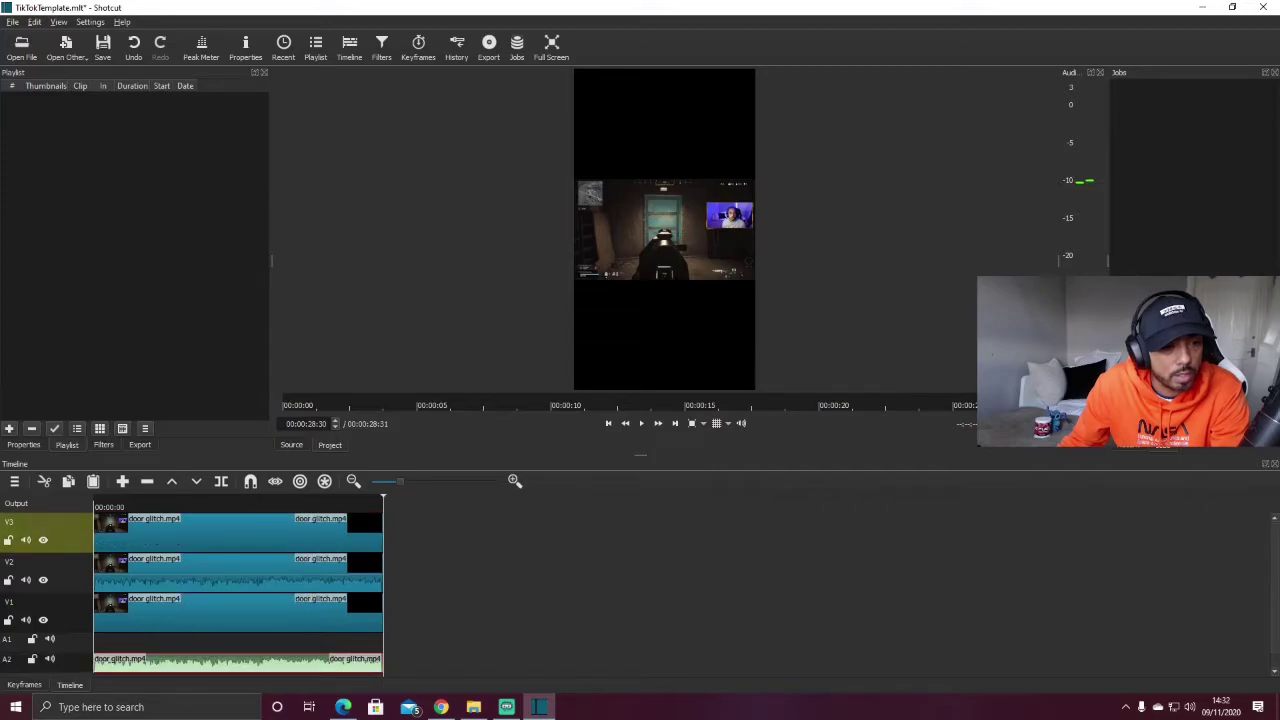
{"action": "key", "text": "Delete"}
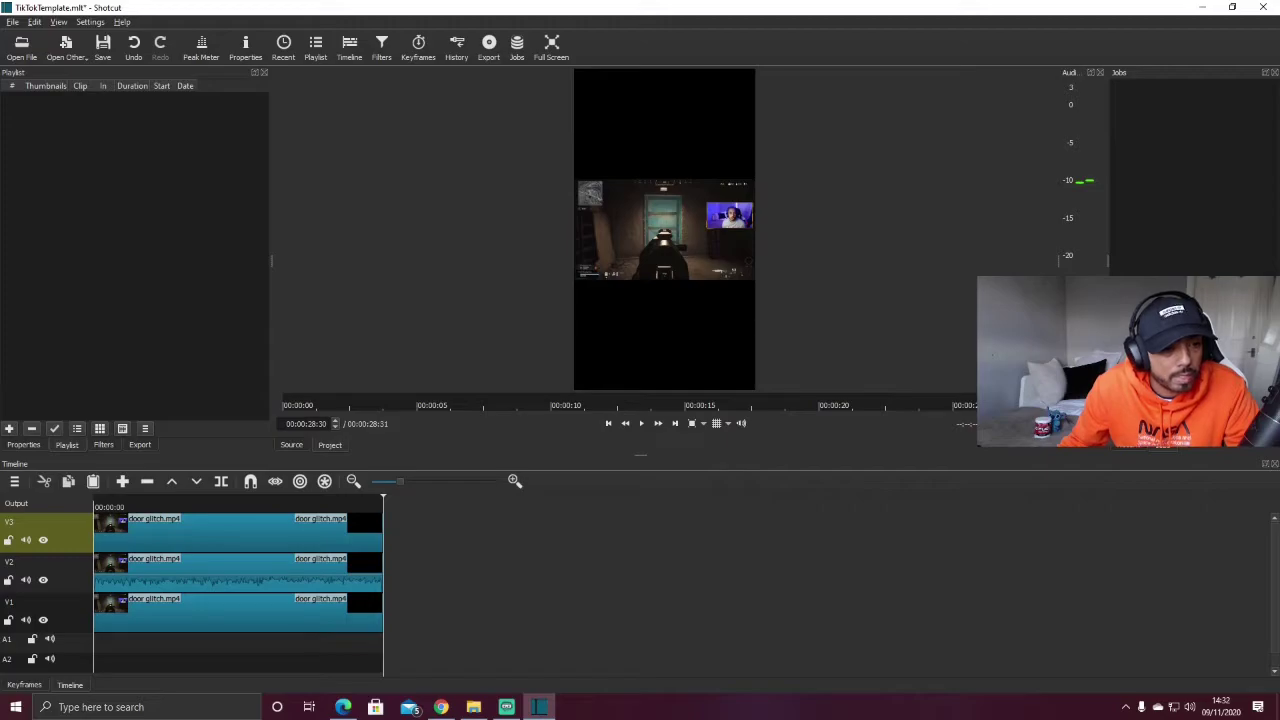
{"action": "left_click", "coordinate": [506, 707]}
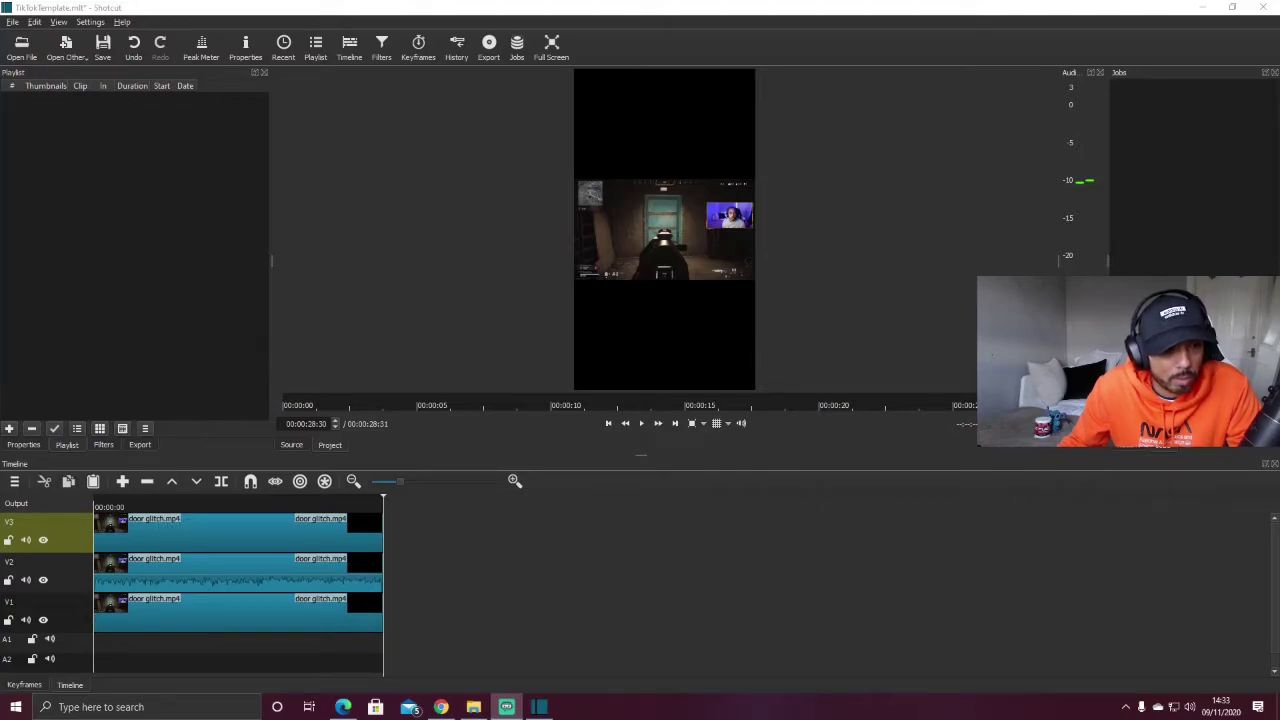
{"action": "left_click", "coordinate": [238, 612]}
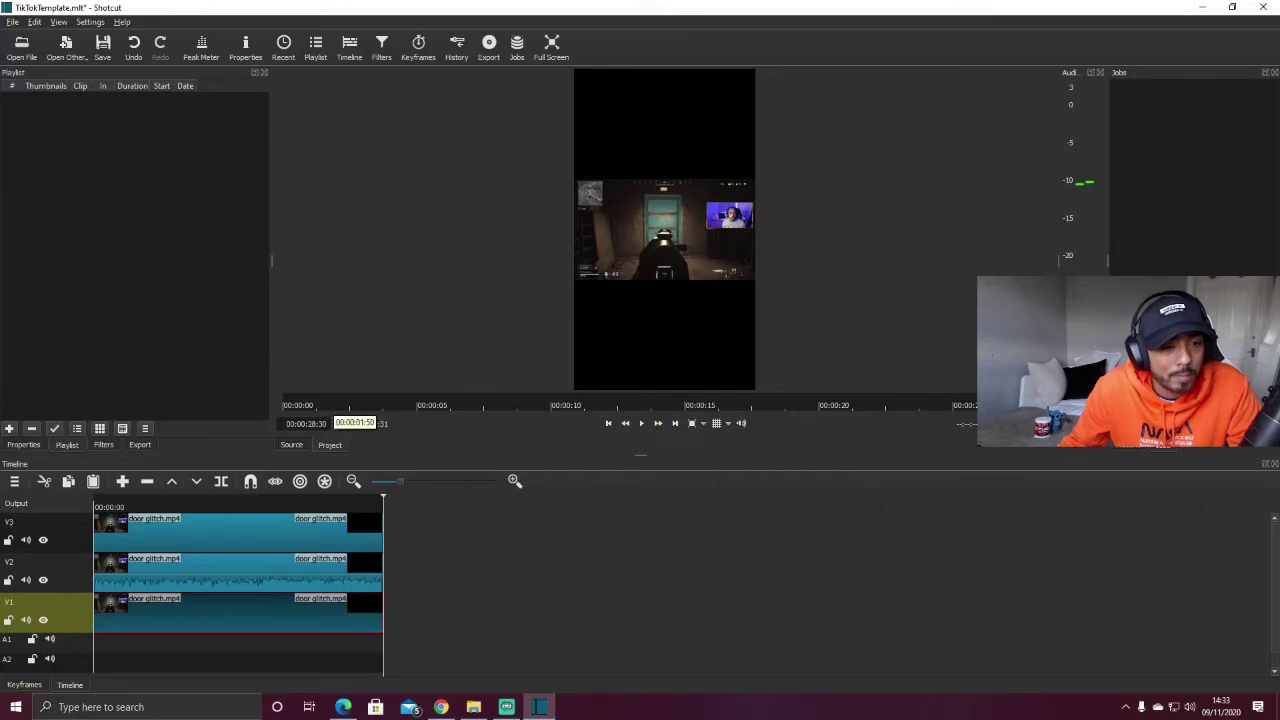
{"action": "left_click", "coordinate": [238, 570]}
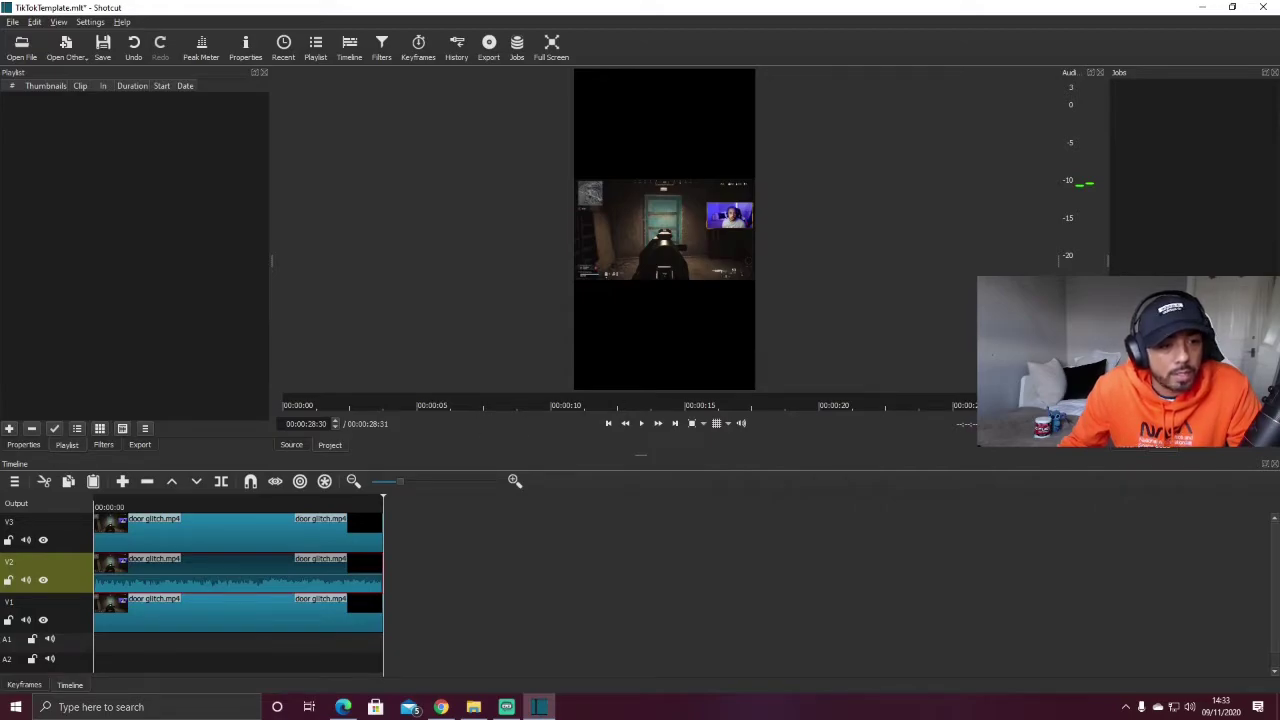
{"action": "left_click", "coordinate": [238, 532]}
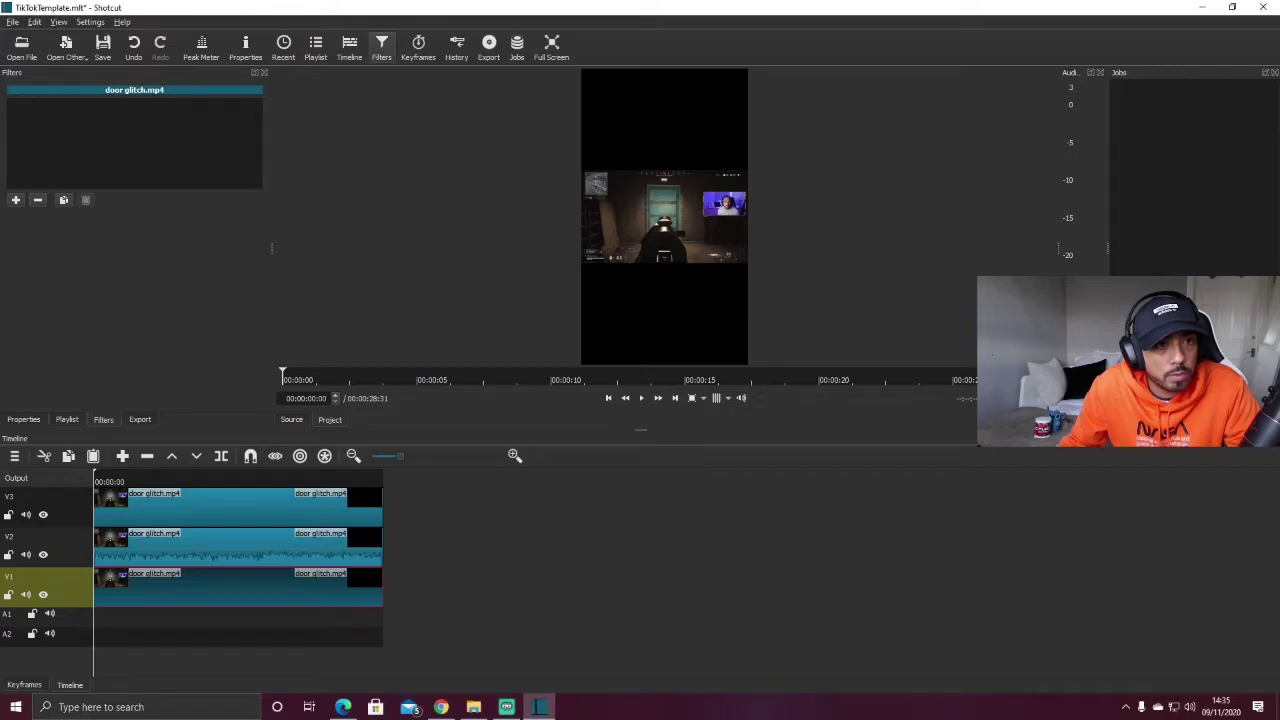
Add a Size and Position filter to the door glitch.mp4 clip on track V1.
{"action": "left_click", "coordinate": [15, 199]}
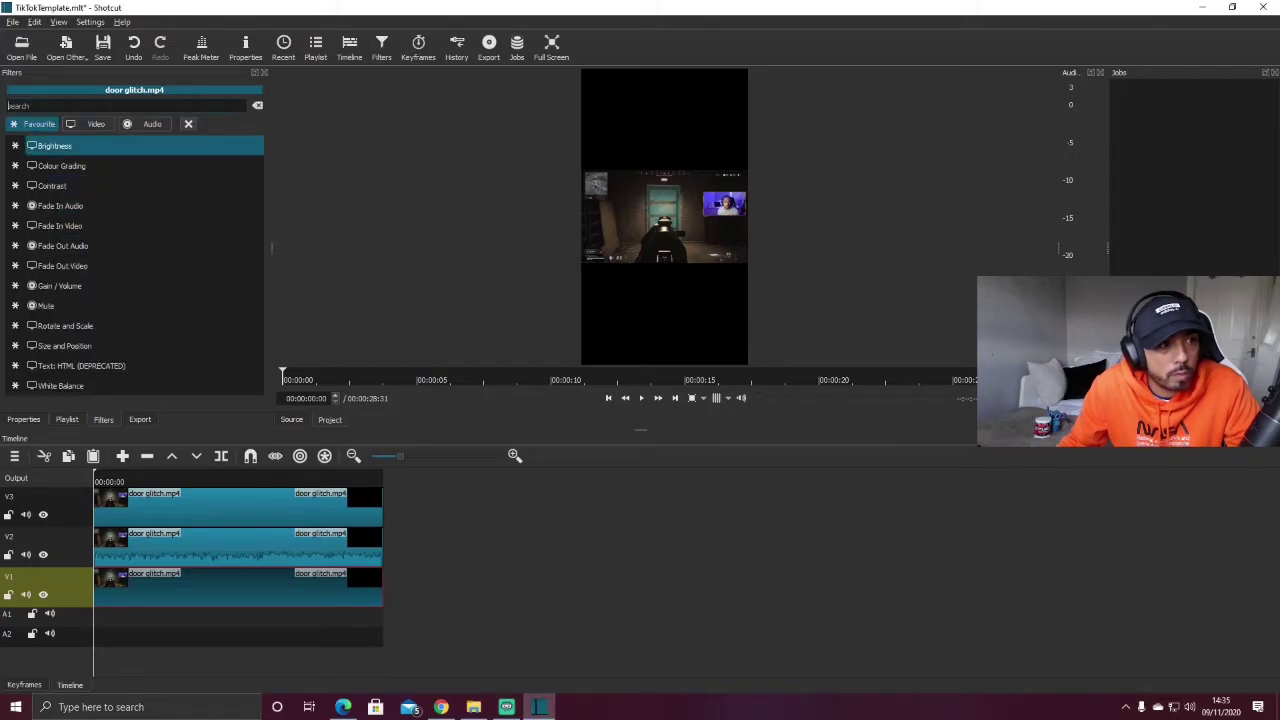
{"action": "key", "text": "Down"}
{"action": "key", "text": "Down"}
{"action": "key", "text": "Down"}
{"action": "key", "text": "Down"}
{"action": "key", "text": "Down"}
{"action": "key", "text": "Down"}
{"action": "key", "text": "Down"}
{"action": "key", "text": "Down"}
{"action": "key", "text": "Down"}
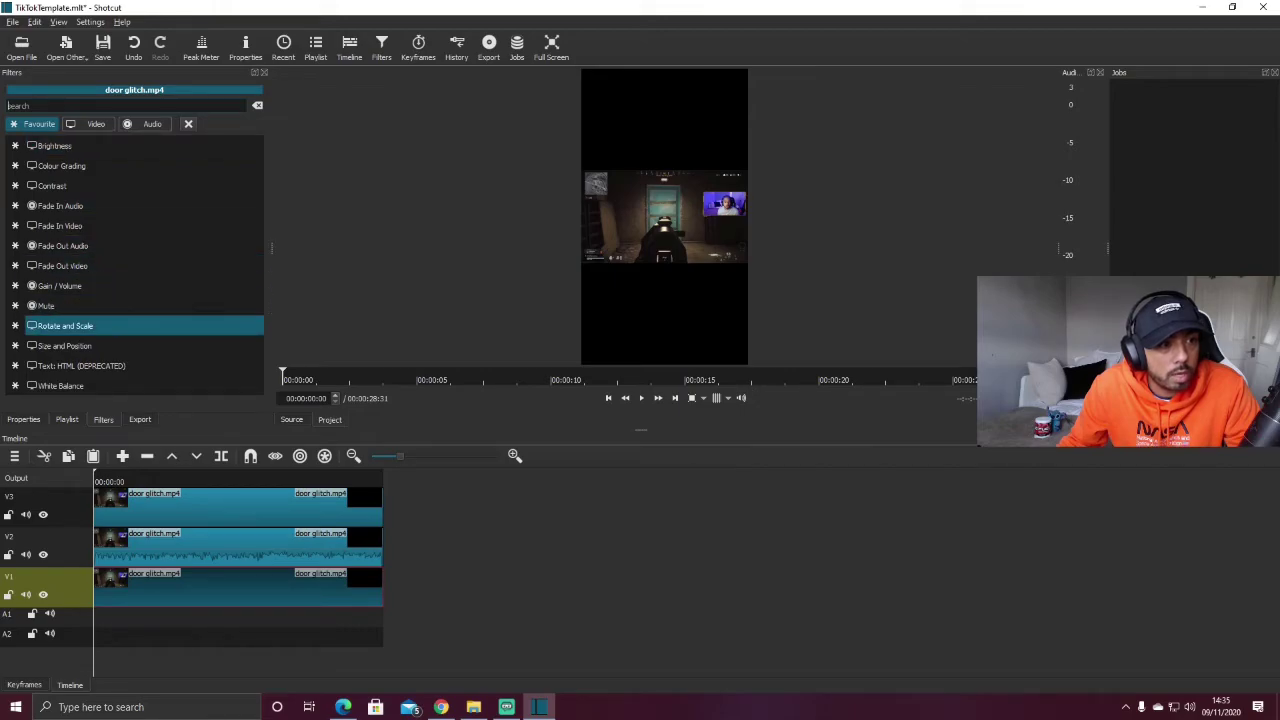
{"action": "key", "text": "Down"}
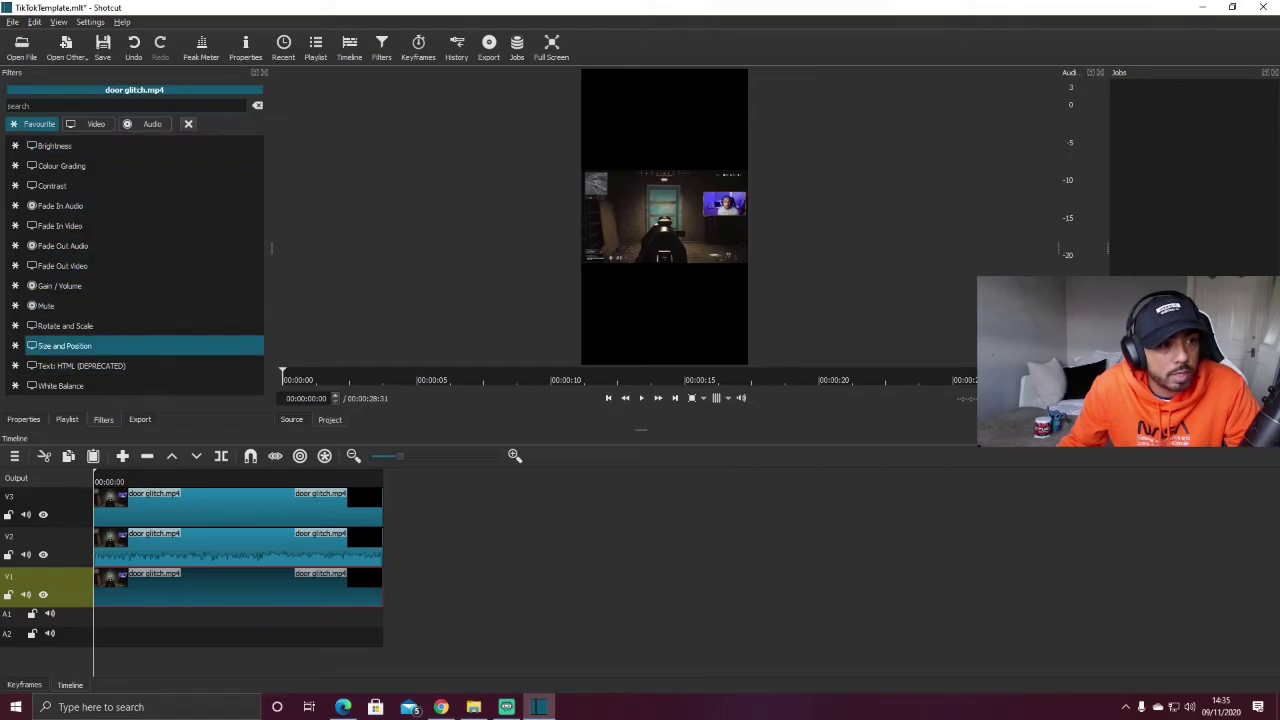
{"action": "key", "text": "Return"}
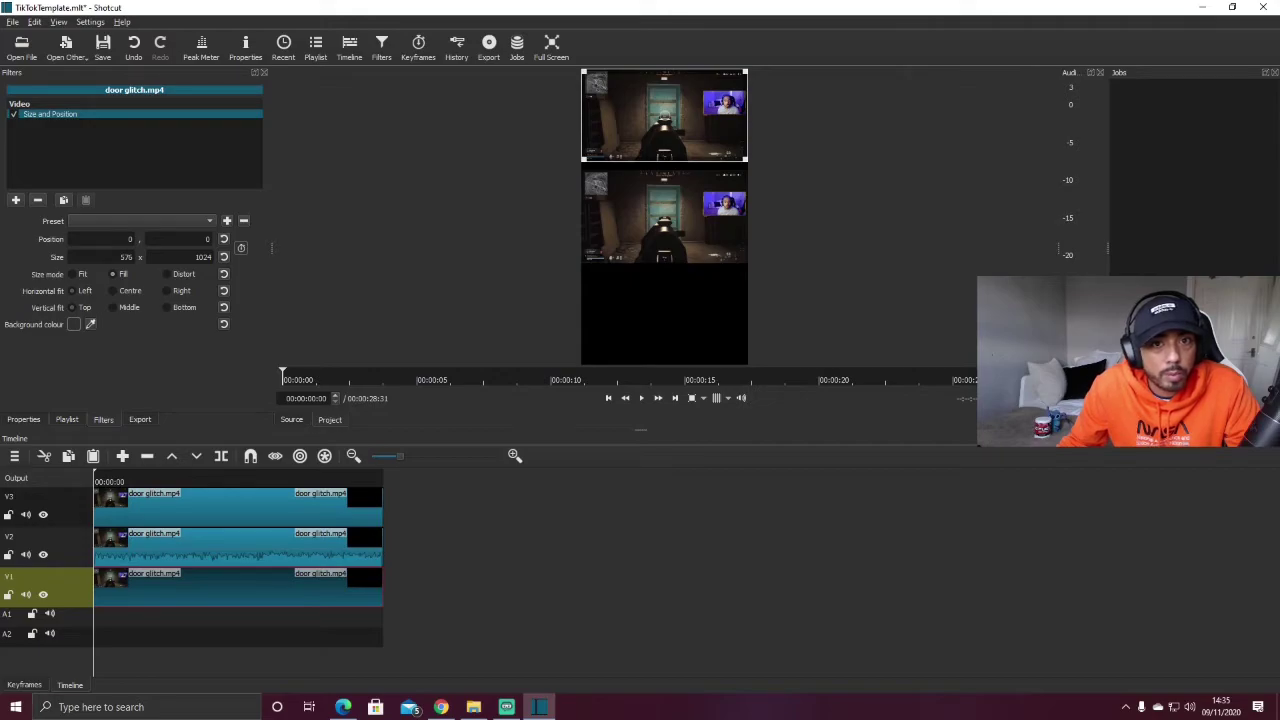
Enlarge the V1 clip to about 2909 x 1636 and position it at about -1155, -18 so it fills the vertical frame as background.
{"action": "left_click_drag", "start_coordinate": [665, 116], "coordinate": [664, 247]}
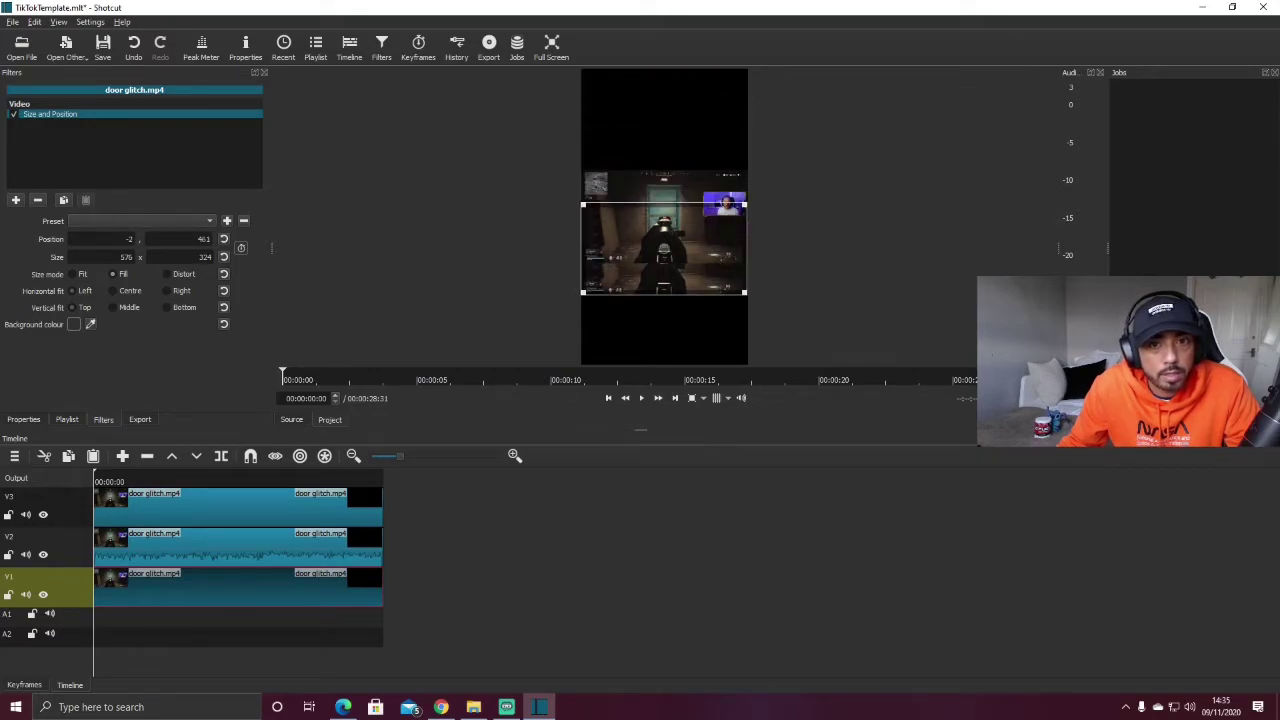
{"action": "left_click_drag", "start_coordinate": [744, 204], "coordinate": [968, 78]}
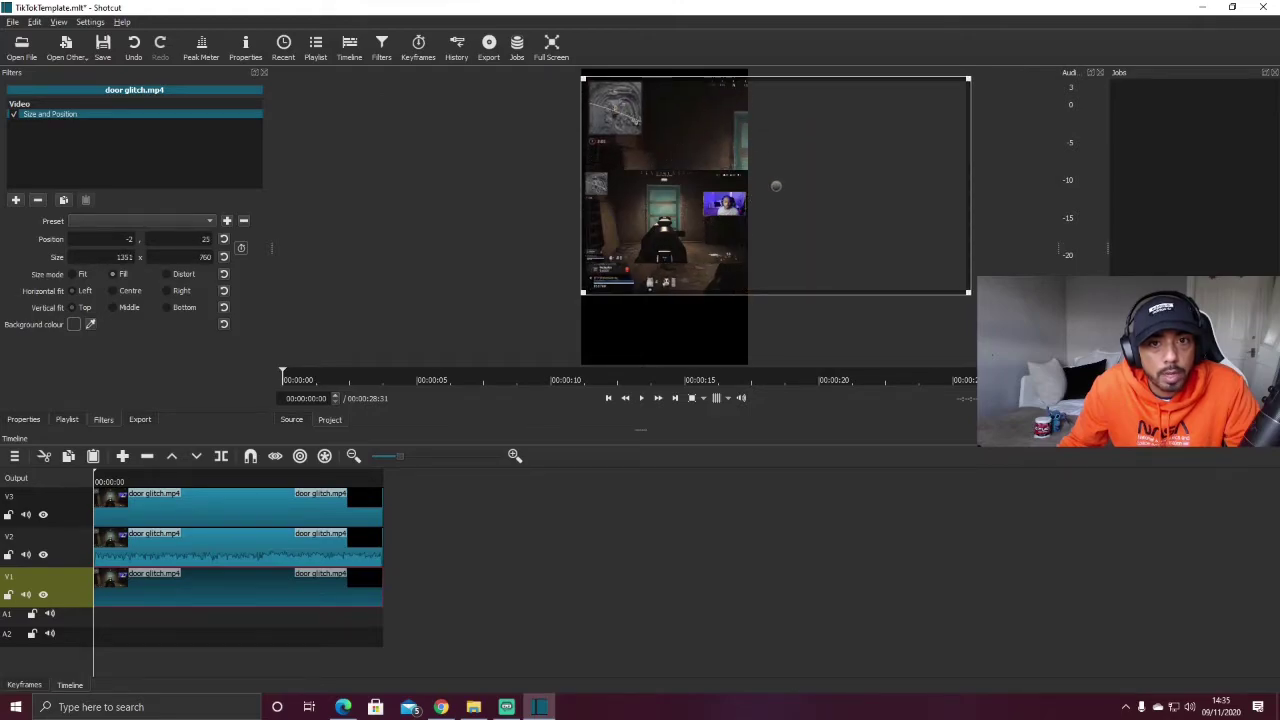
{"action": "left_click_drag", "start_coordinate": [581, 293], "coordinate": [389, 403]}
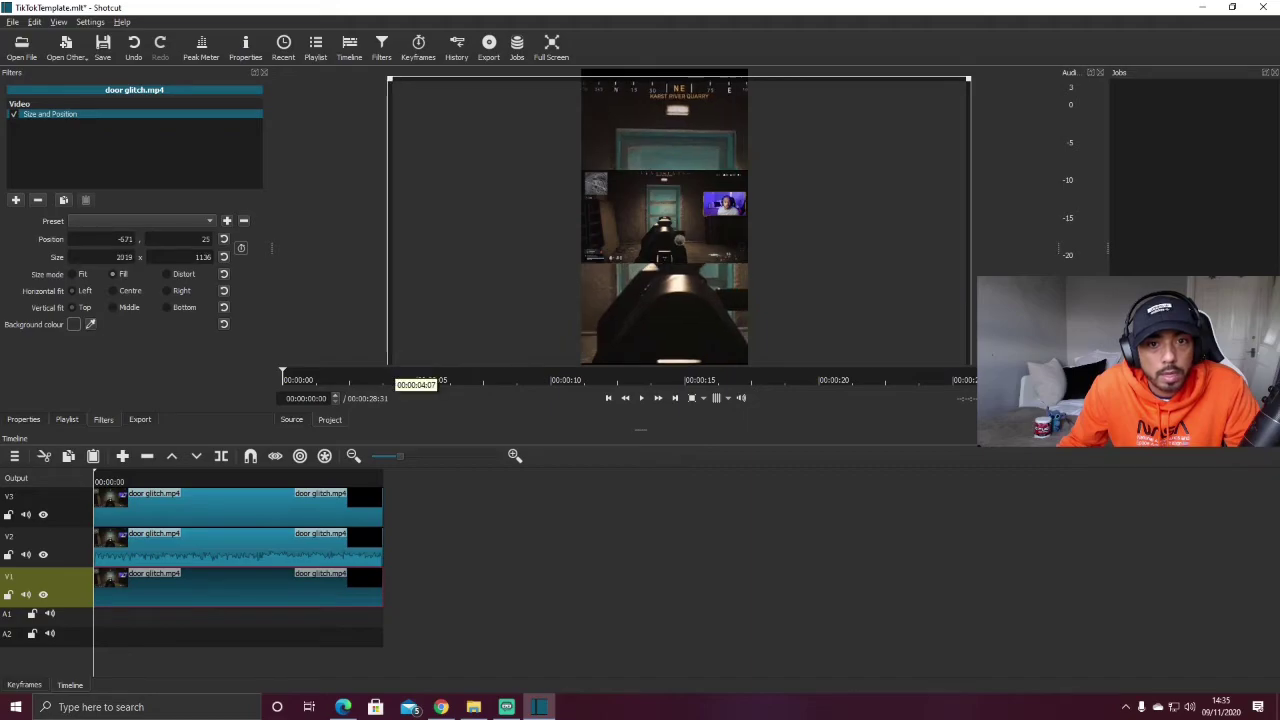
{"action": "left_click_drag", "start_coordinate": [680, 240], "coordinate": [641, 312]}
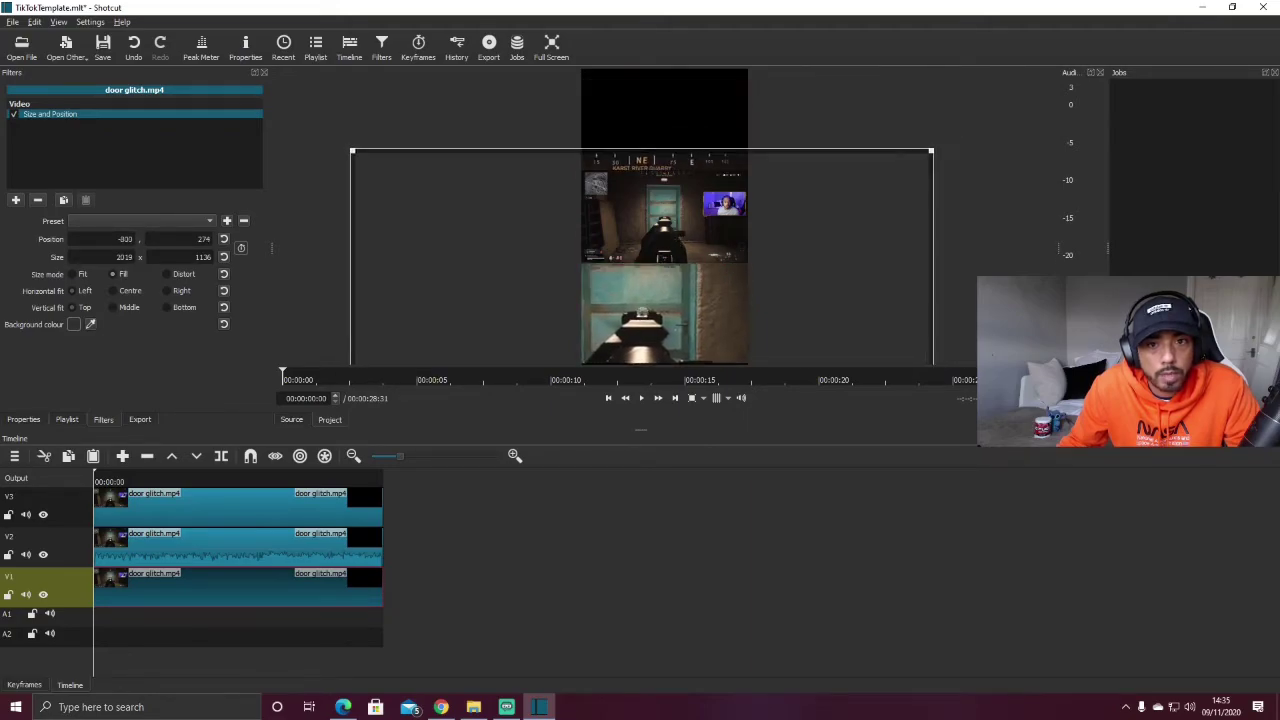
{"action": "left_click_drag", "start_coordinate": [931, 150], "coordinate": [1163, 19]}
{"action": "left_click_drag", "start_coordinate": [757, 247], "coordinate": [715, 275]}
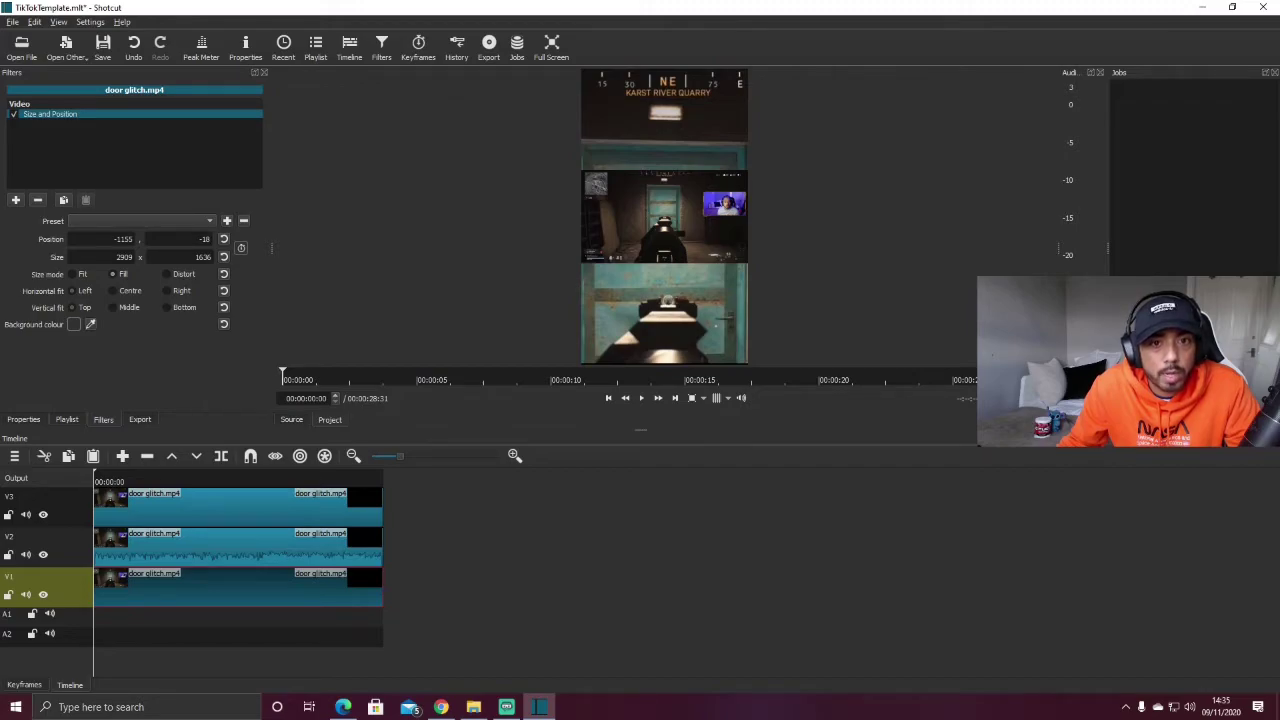
Add a Gaussian blur of about 64.5 to the V1 background clip and nudge the clip's position slightly.
{"action": "left_click", "coordinate": [15, 200]}
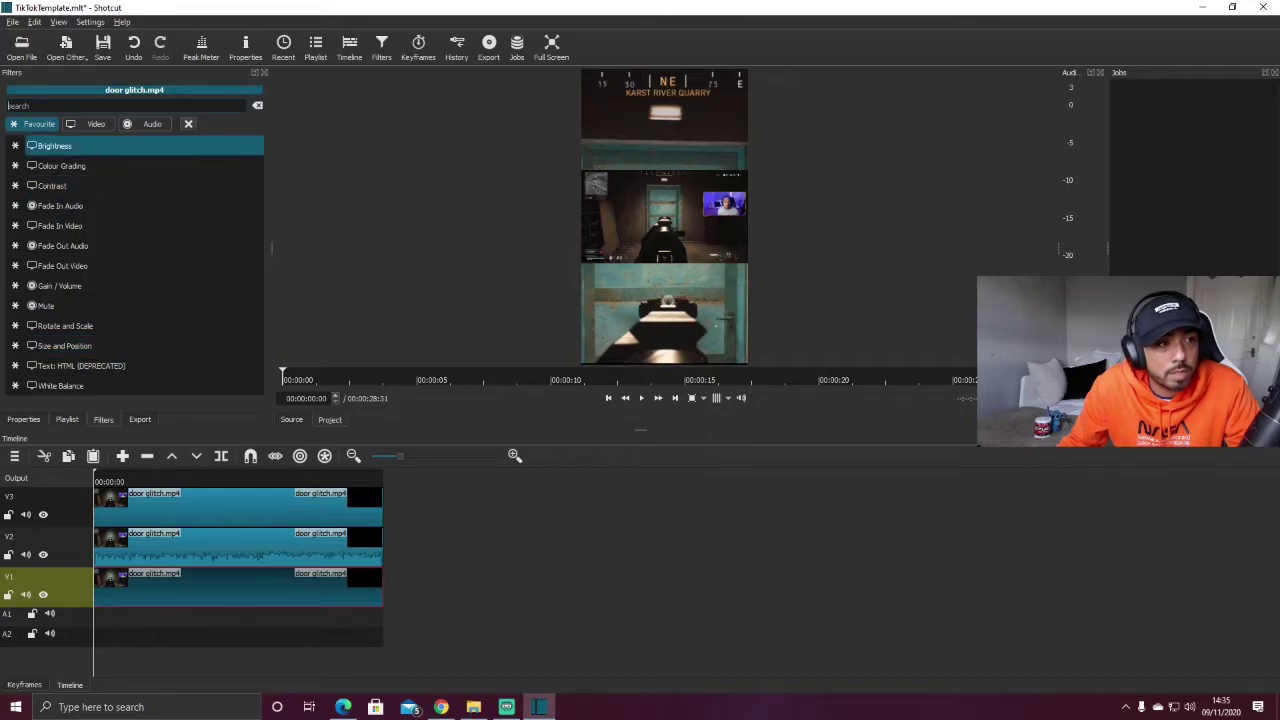
{"action": "type", "text": "blur"}
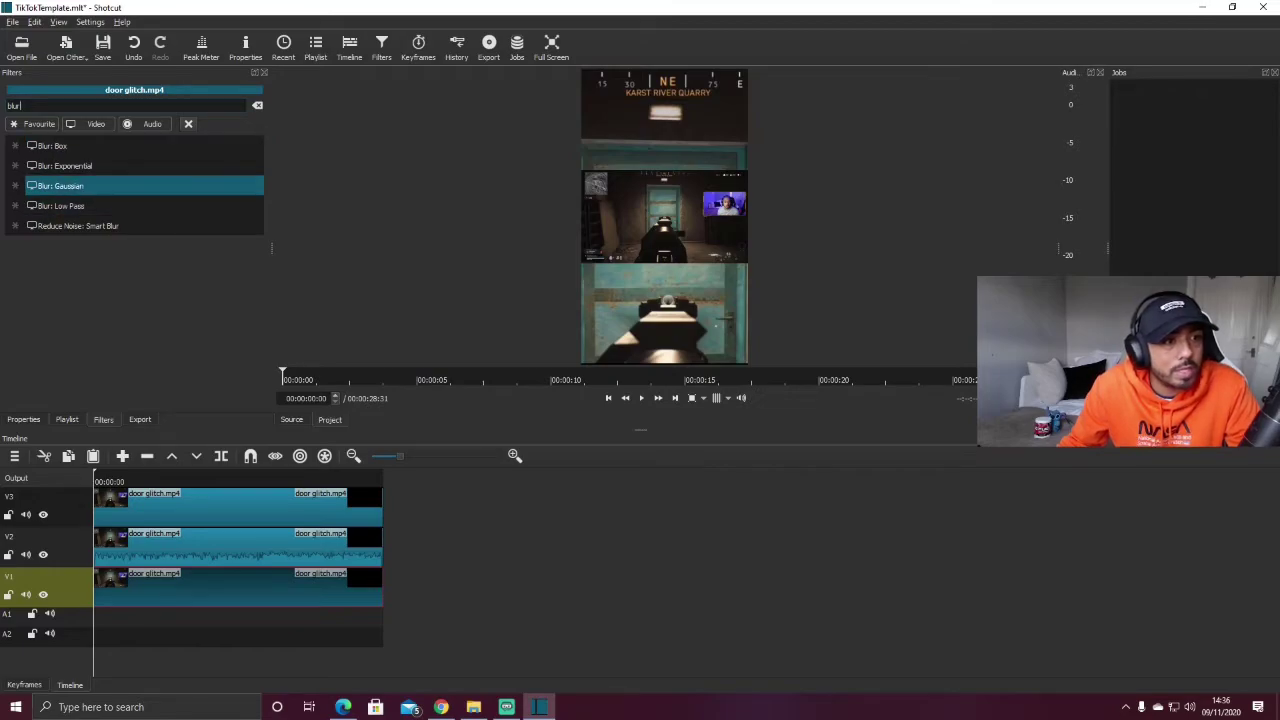
{"action": "left_click", "coordinate": [60, 186]}
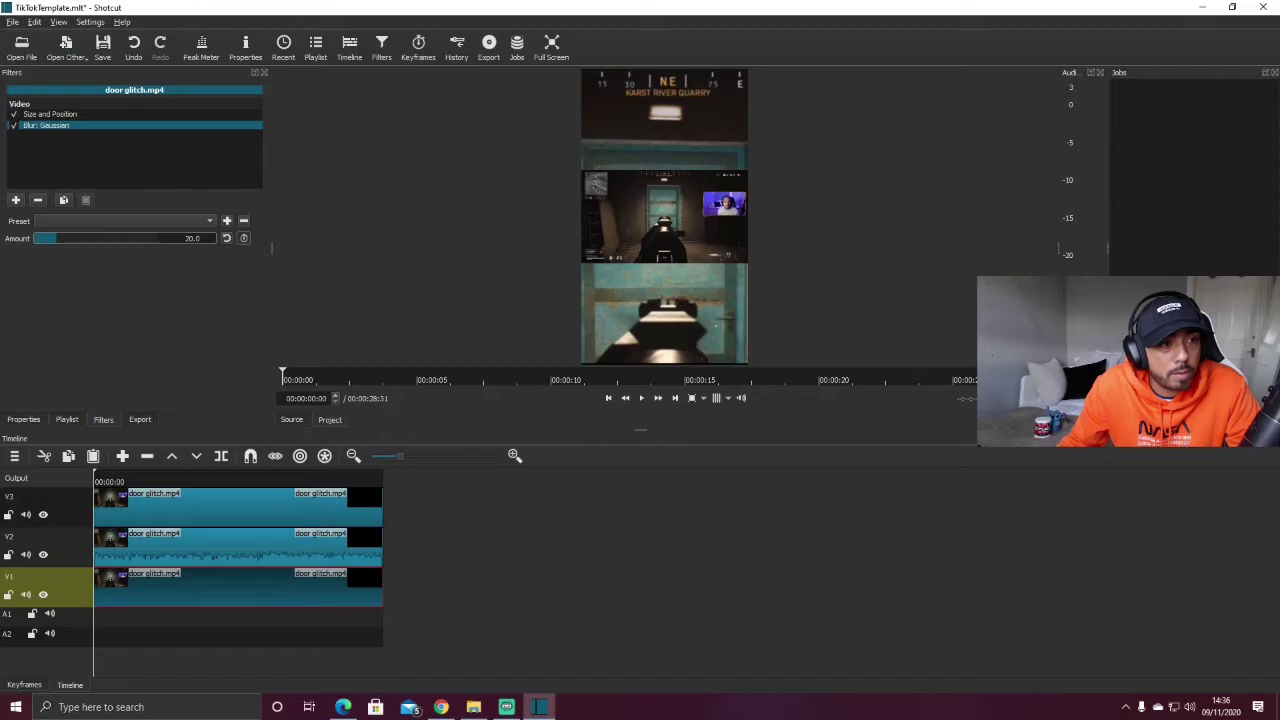
{"action": "left_click_drag", "start_coordinate": [56, 238], "coordinate": [112, 238]}
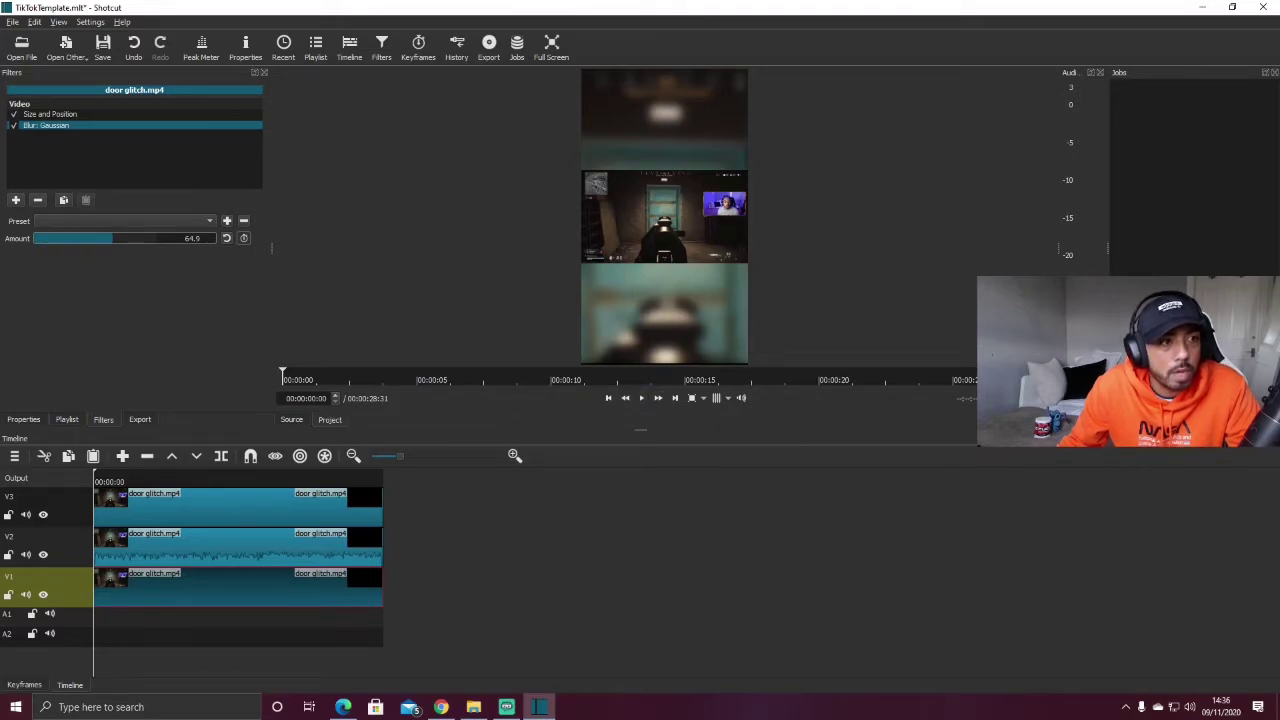
{"action": "left_click", "coordinate": [50, 114]}
{"action": "left_click_drag", "start_coordinate": [668, 300], "coordinate": [669, 300]}
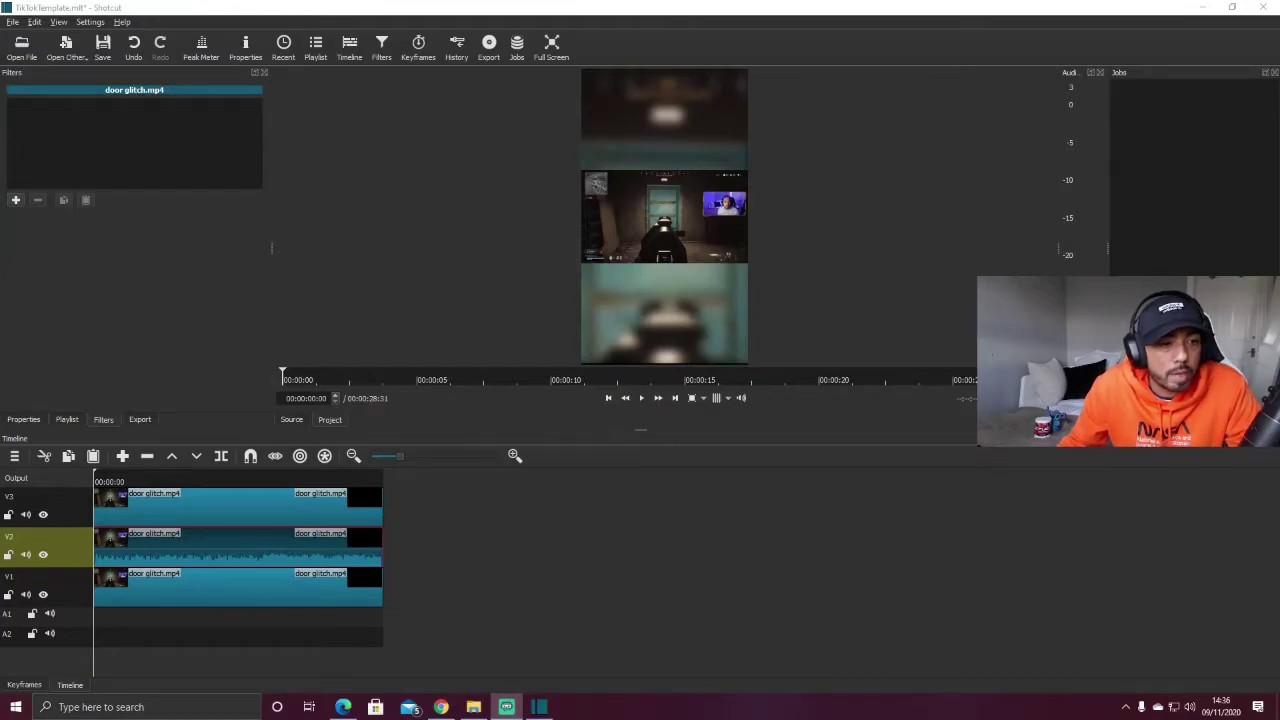
Add a Size and Position filter to the door glitch.mp4 clip on track V2, move the clip down, and hide track V3.
{"action": "left_click", "coordinate": [15, 199]}
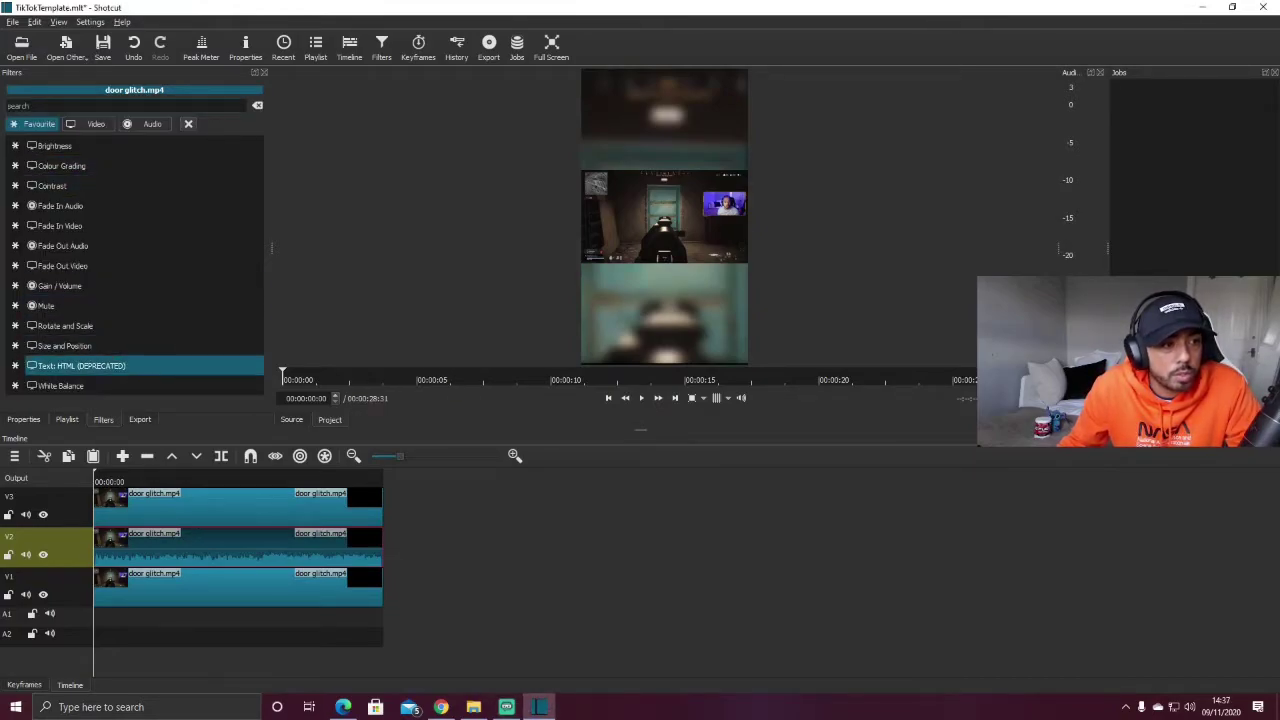
{"action": "left_click", "coordinate": [64, 345]}
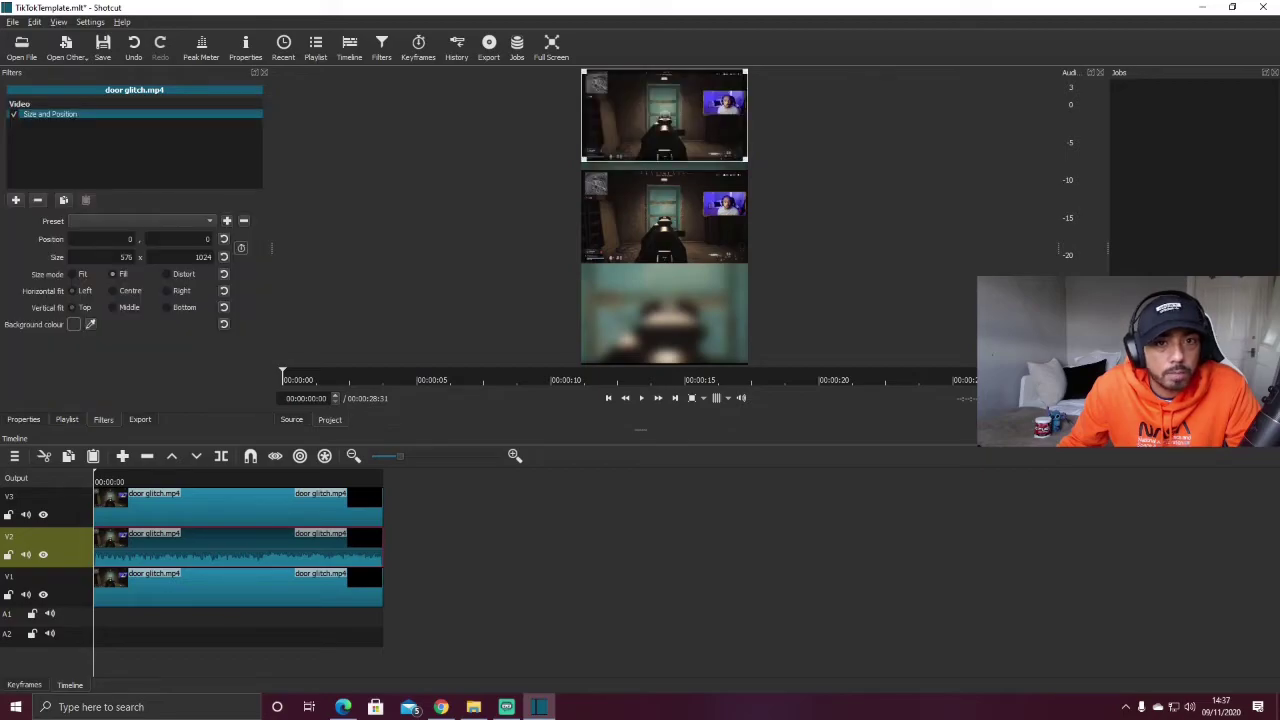
{"action": "left_click_drag", "start_coordinate": [665, 115], "coordinate": [667, 170]}
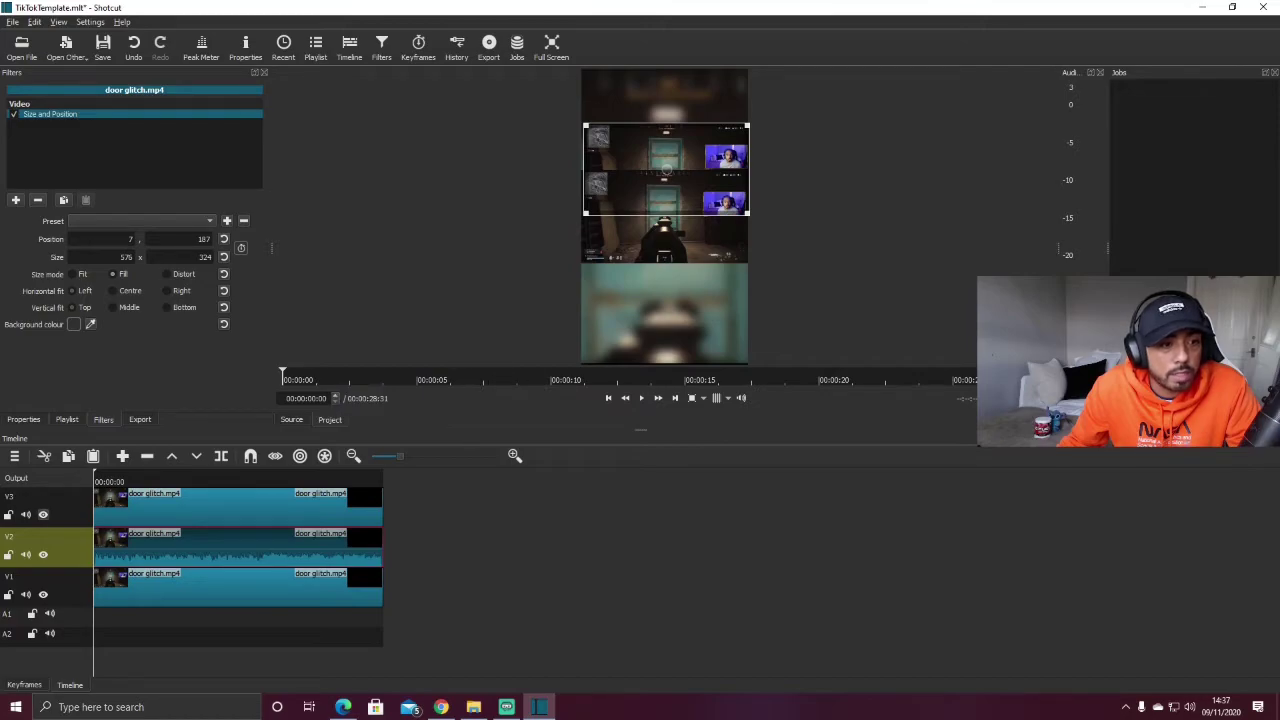
{"action": "left_click", "coordinate": [43, 514]}
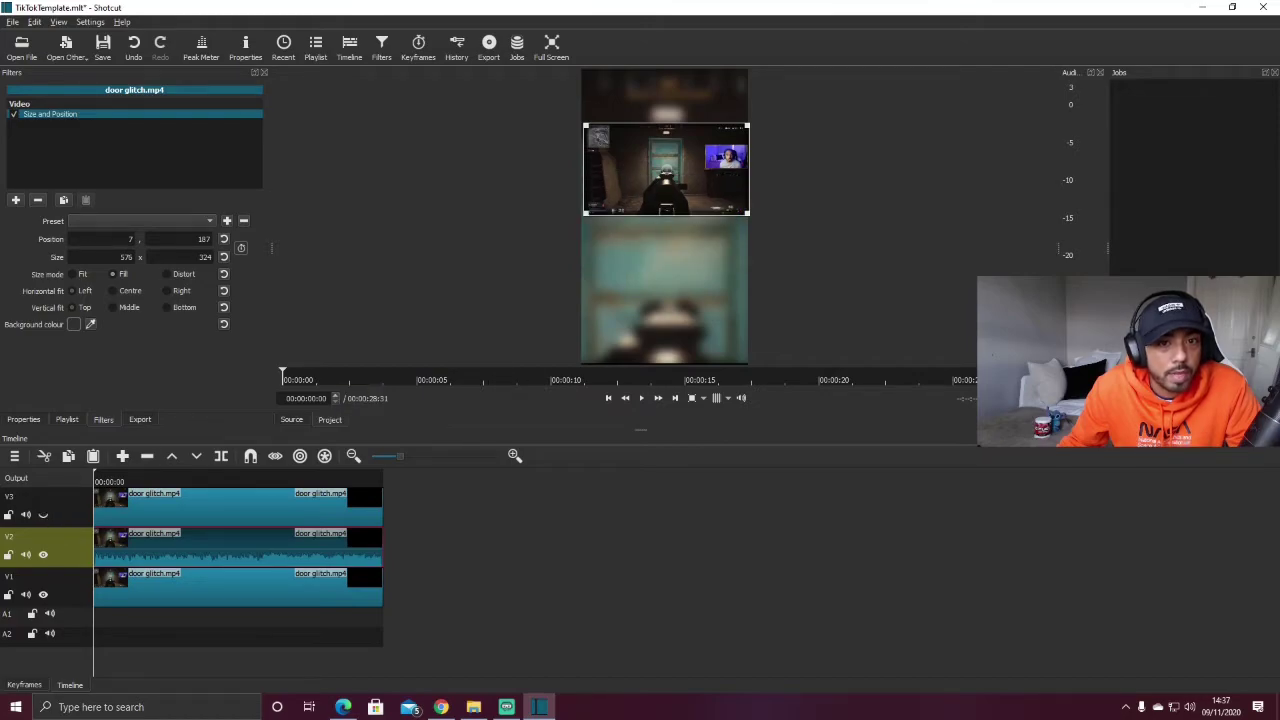
Enlarge the V2 clip to about 1400 x 788 and position it at about -402, 127, centred over the blurred background.
{"action": "left_click_drag", "start_coordinate": [666, 169], "coordinate": [662, 208]}
{"action": "left_click_drag", "start_coordinate": [746, 167], "coordinate": [818, 126]}
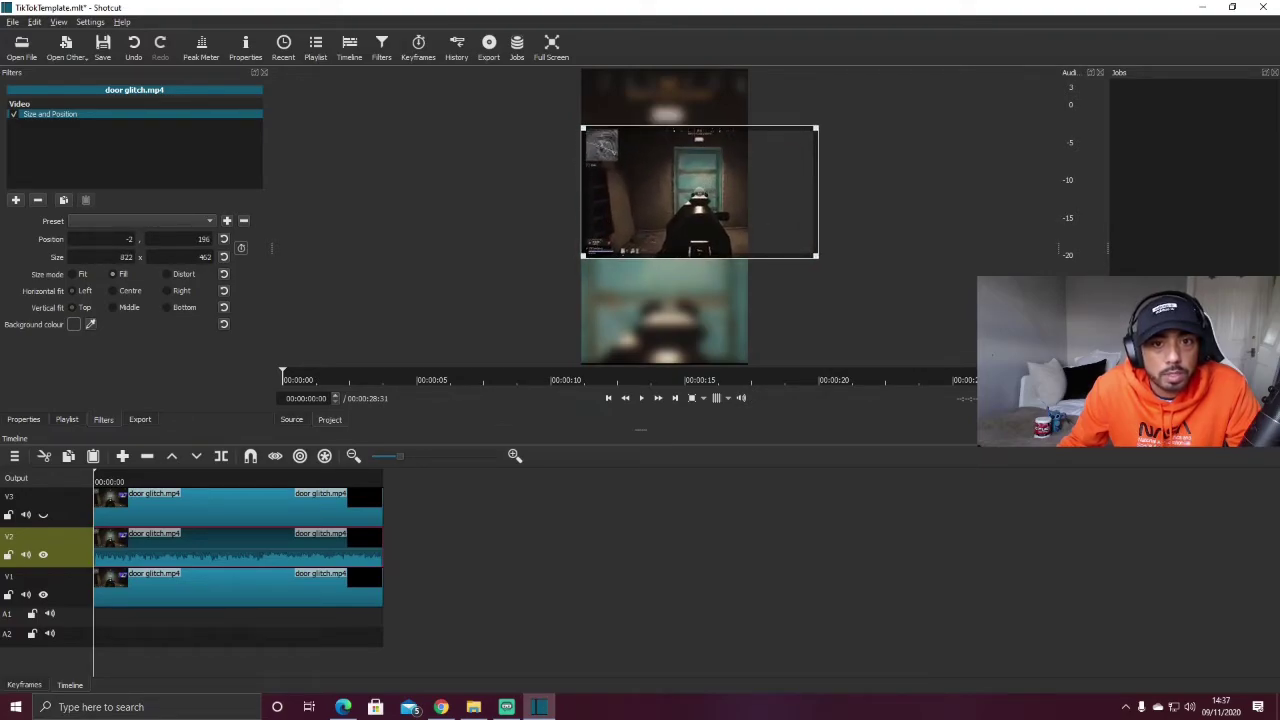
{"action": "left_click_drag", "start_coordinate": [581, 258], "coordinate": [485, 312]}
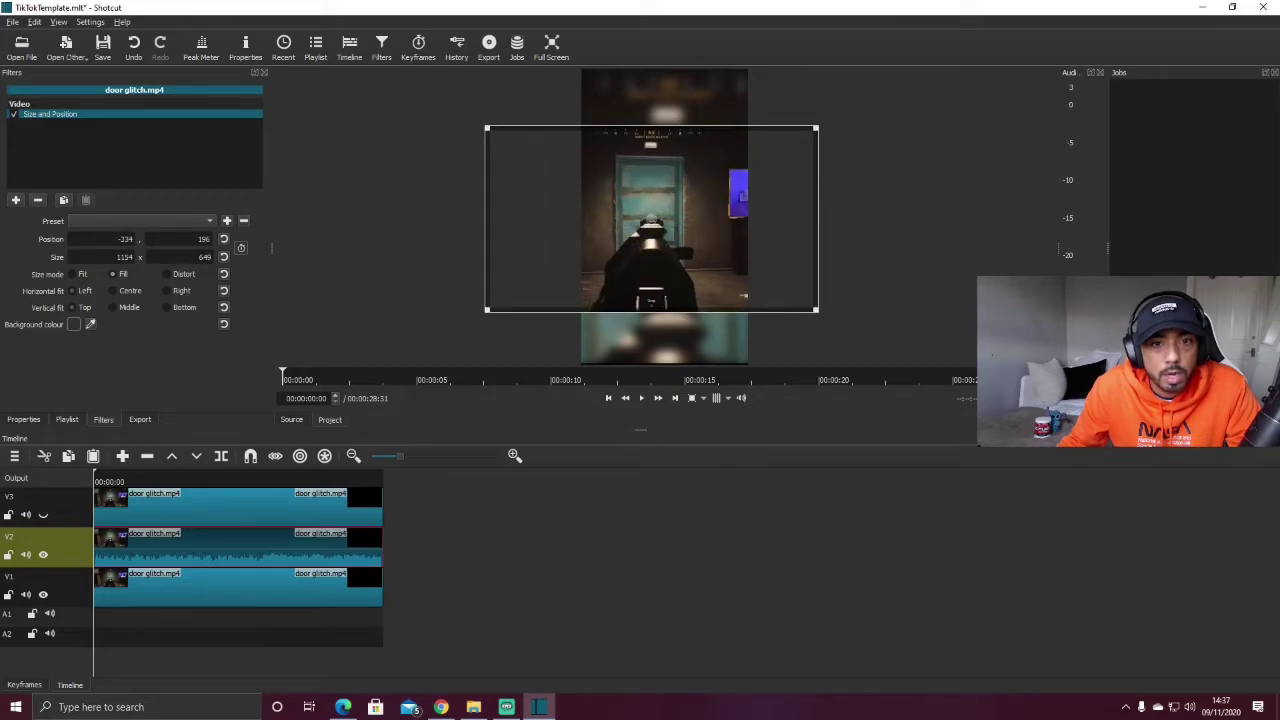
{"action": "left_click_drag", "start_coordinate": [818, 126], "coordinate": [864, 100]}
{"action": "left_click_drag", "start_coordinate": [486, 311], "coordinate": [470, 320]}
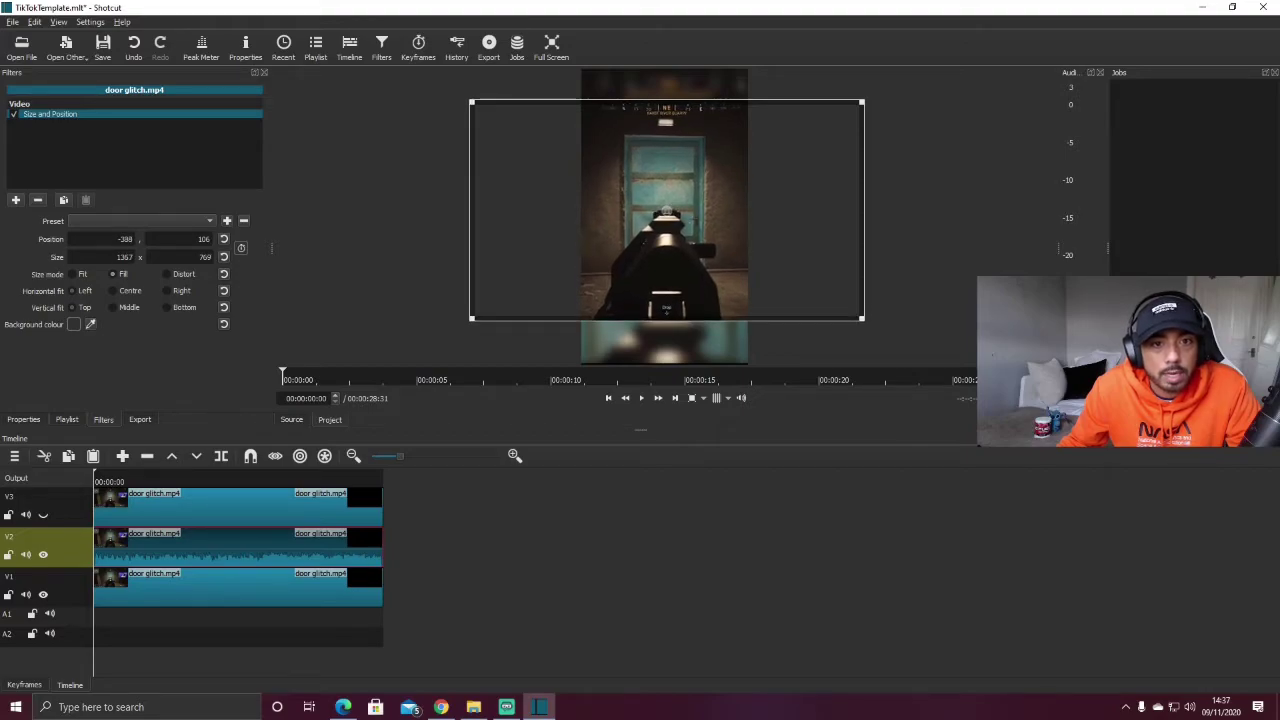
{"action": "left_click_drag", "start_coordinate": [666, 211], "coordinate": [667, 220]}
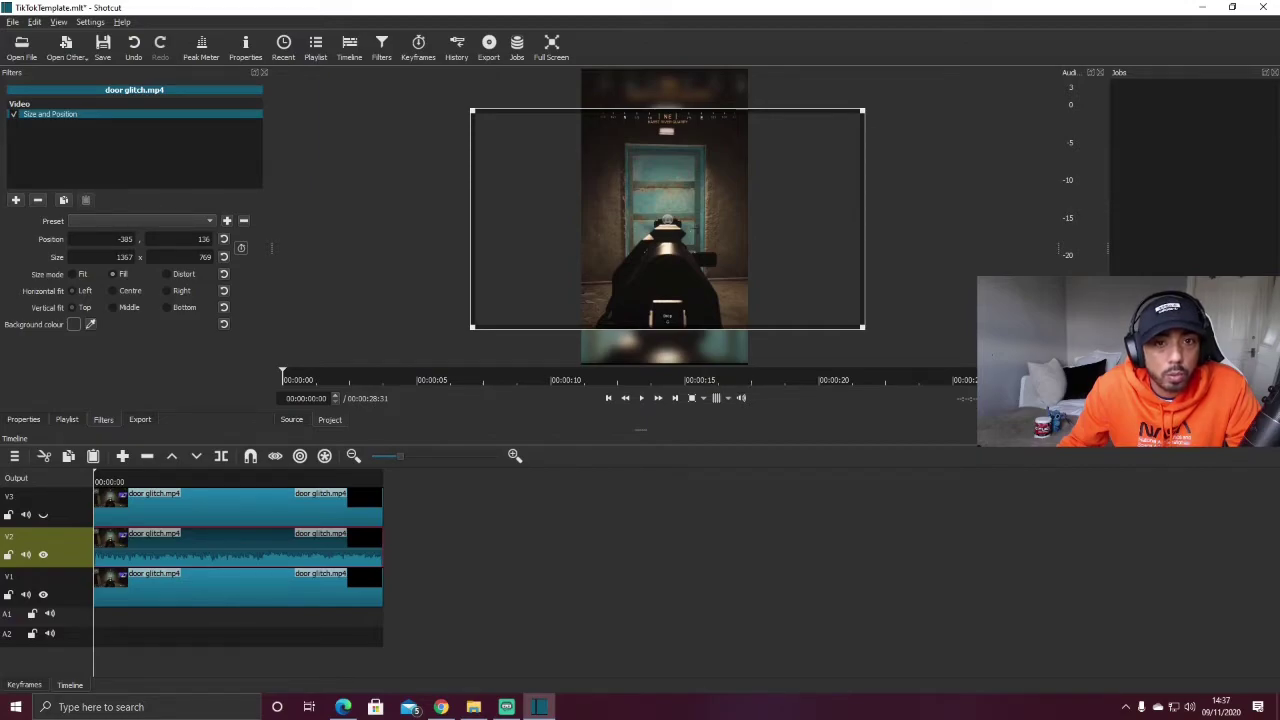
{"action": "left_click_drag", "start_coordinate": [668, 219], "coordinate": [669, 218]}
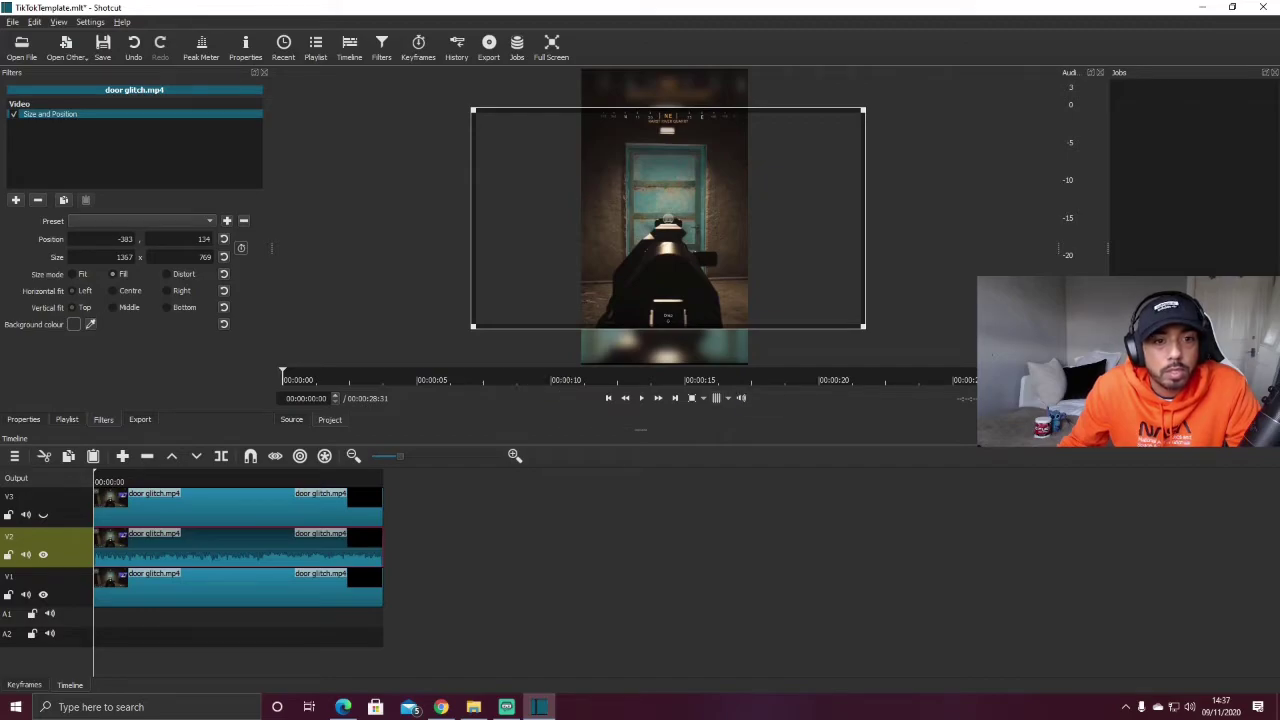
{"action": "left_click_drag", "start_coordinate": [473, 326], "coordinate": [463, 332]}
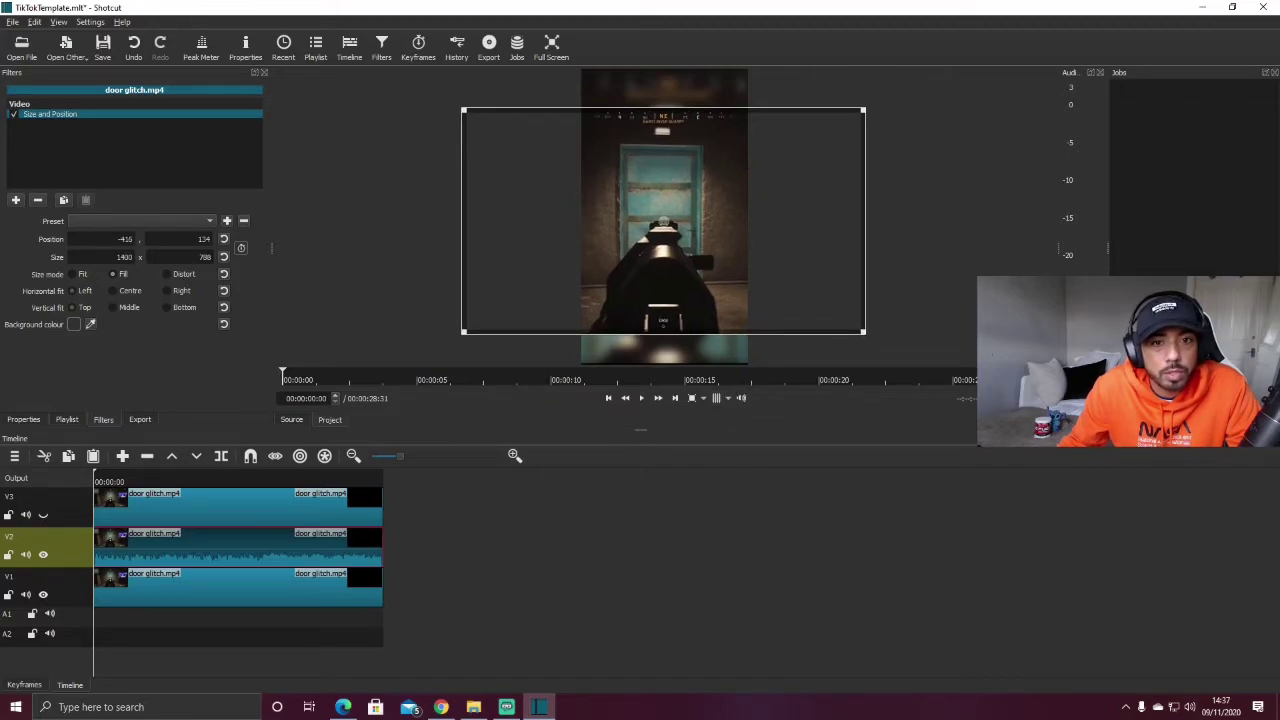
{"action": "left_click_drag", "start_coordinate": [663, 221], "coordinate": [667, 218]}
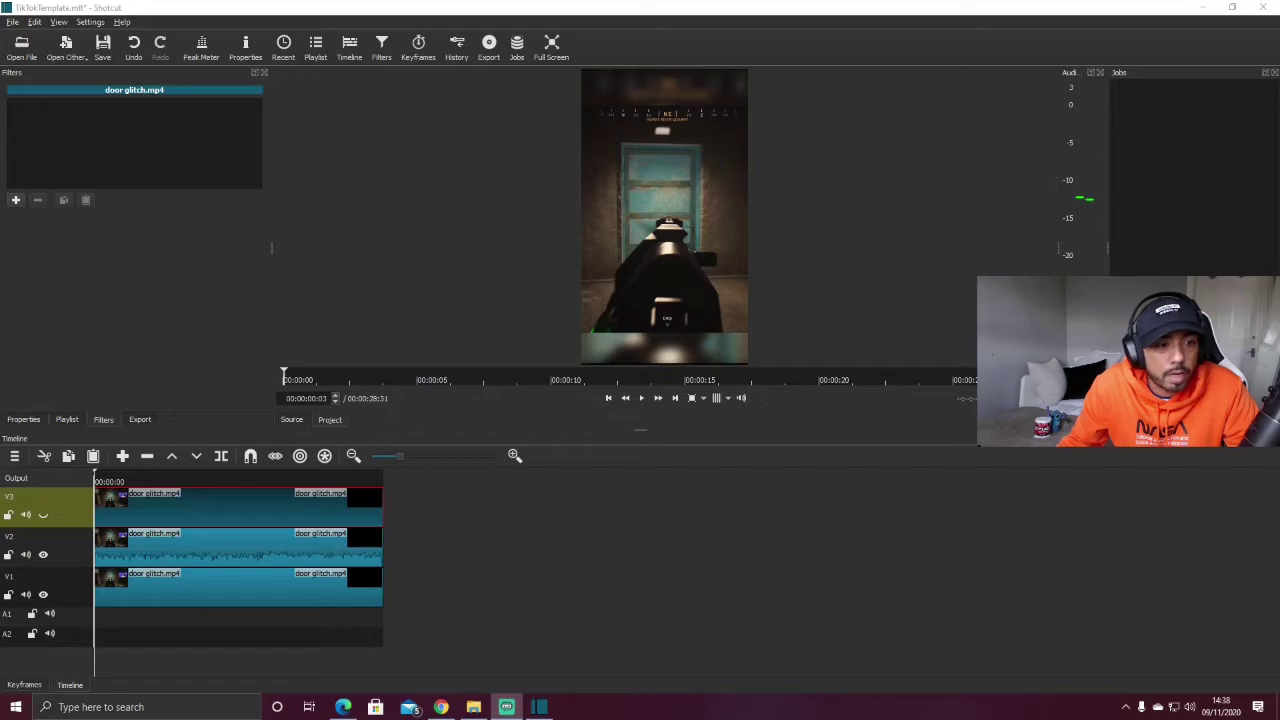
Mute track V2 and play the first seconds of the timeline to preview the layered layout.
{"action": "left_click", "coordinate": [238, 546]}
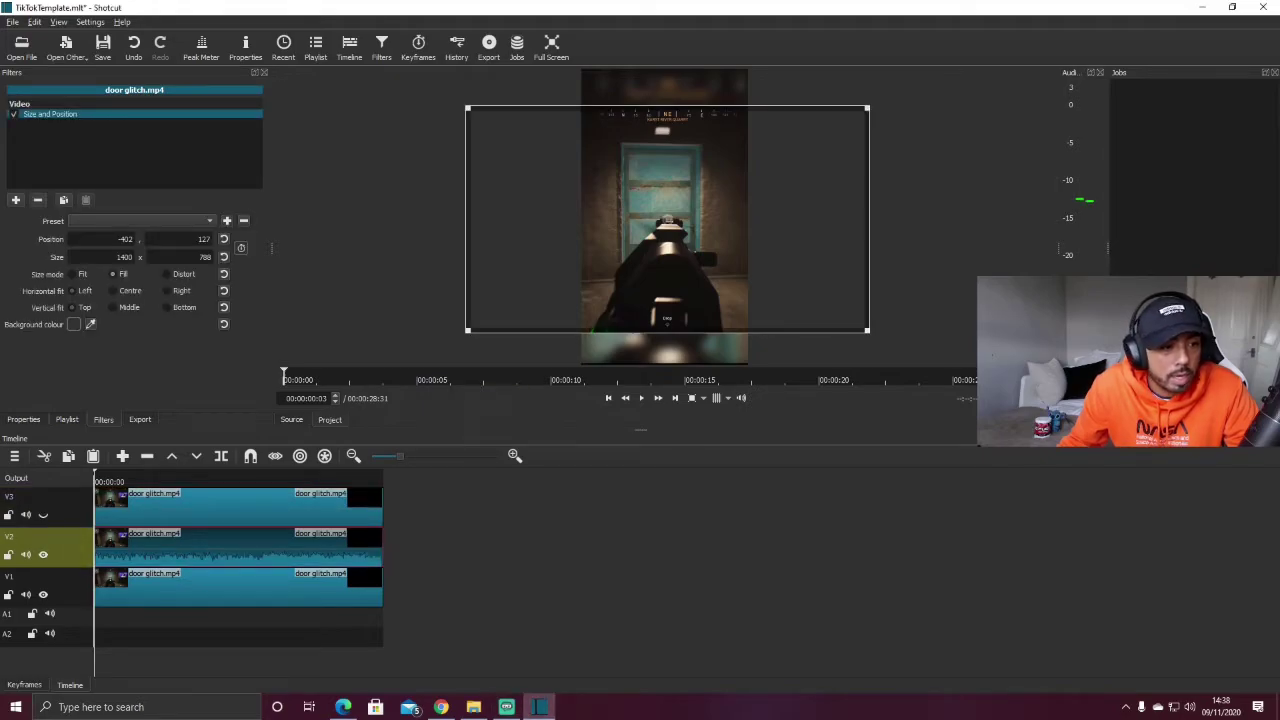
{"action": "left_click", "coordinate": [26, 554]}
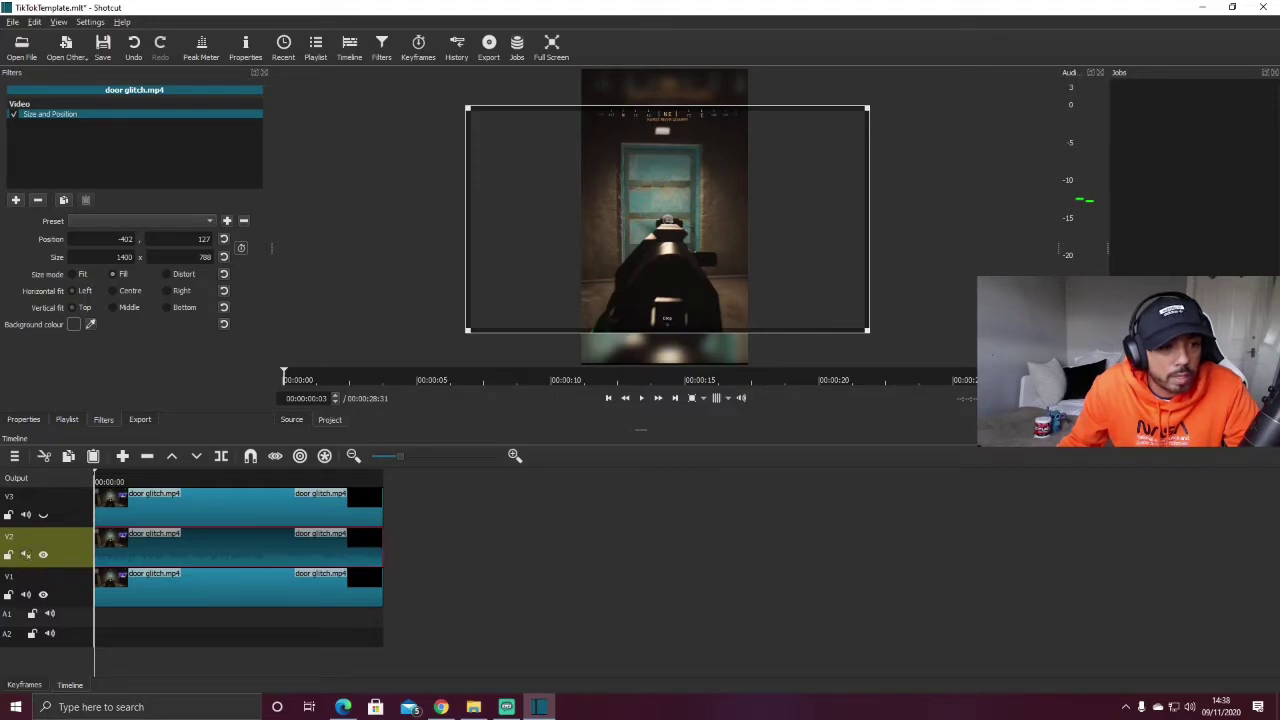
{"action": "left_click", "coordinate": [112, 497]}
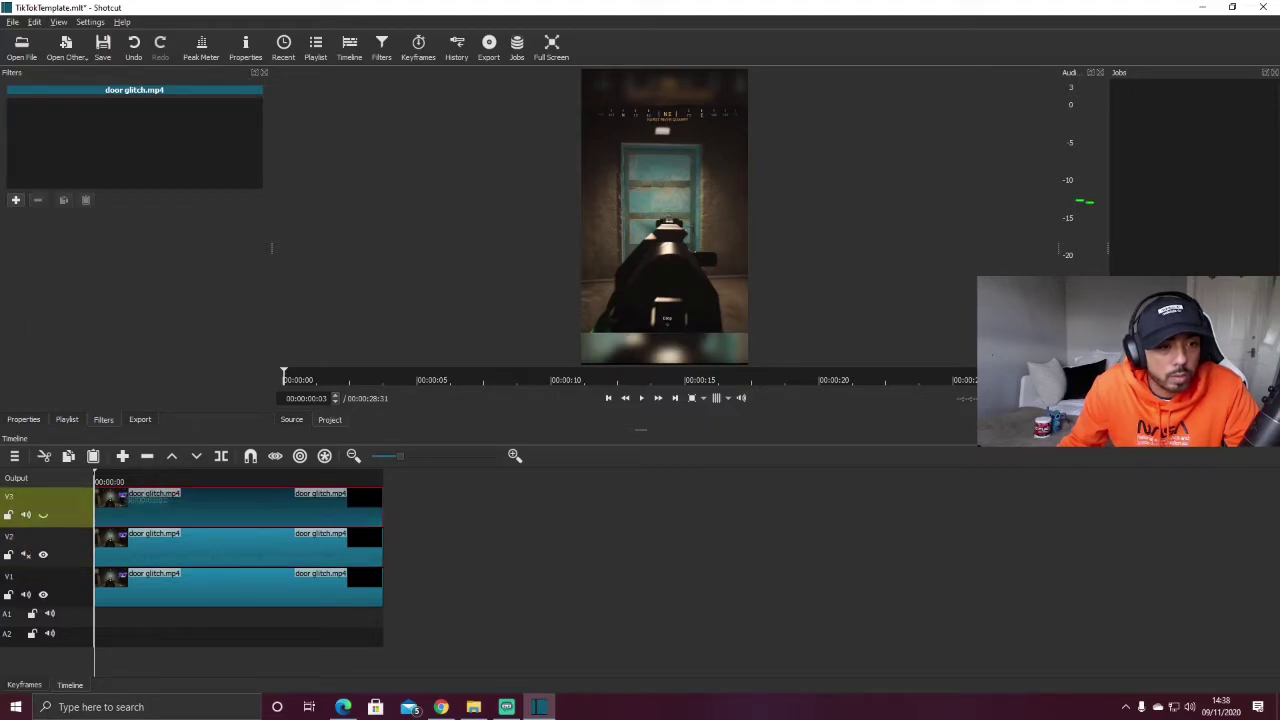
{"action": "key", "text": "space"}
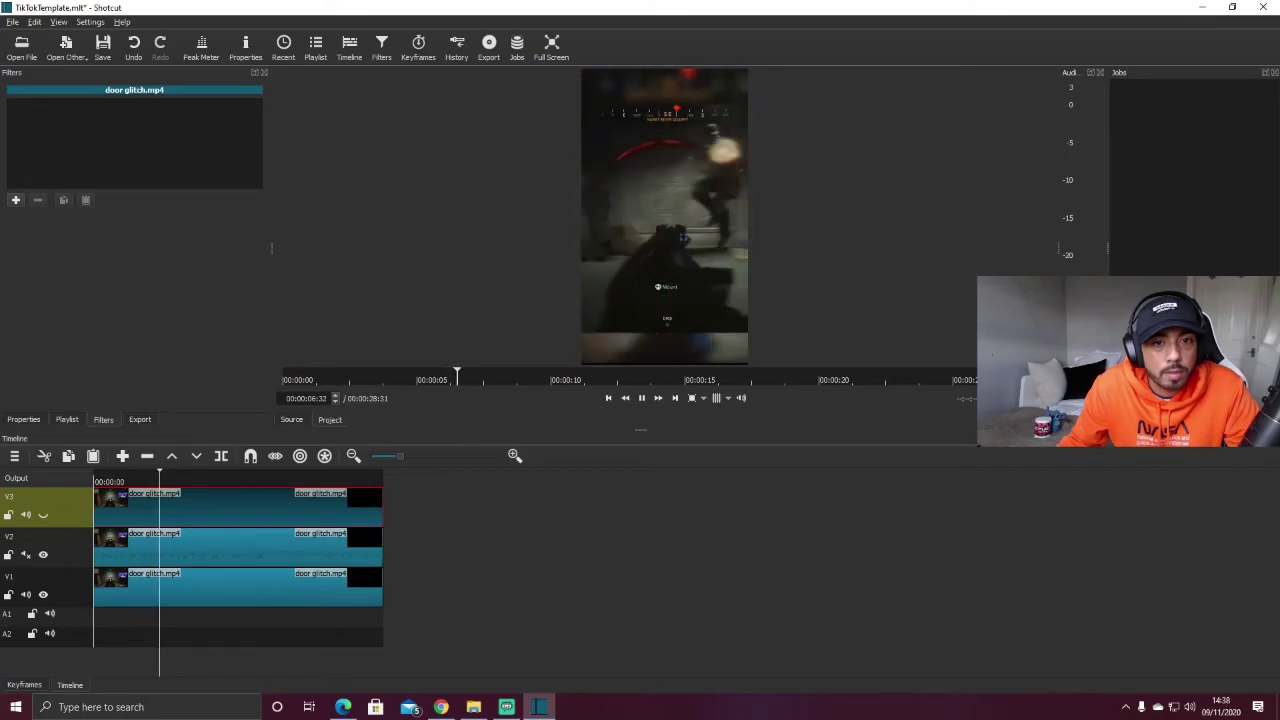
{"action": "key", "text": "space"}
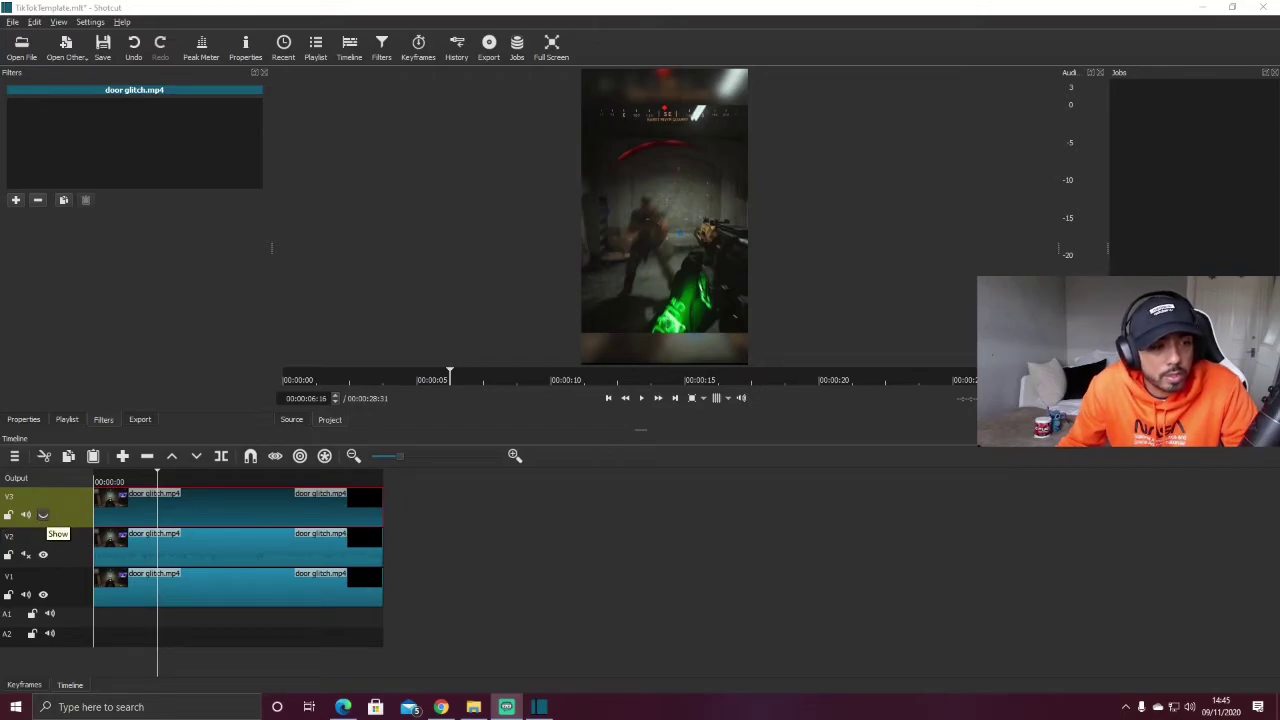
Show track V3 again and add a Mask: Simple Shape filter to its door glitch.mp4 clip.
{"action": "left_click", "coordinate": [43, 514]}
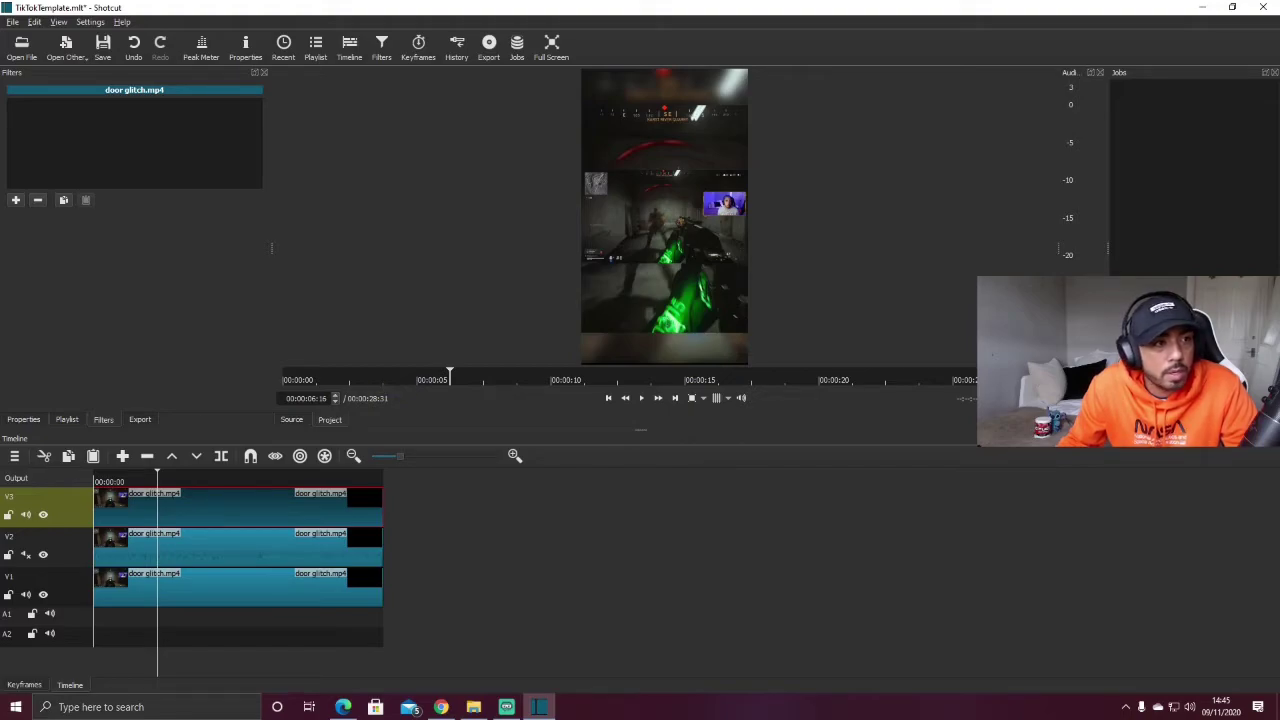
{"action": "left_click", "coordinate": [15, 200]}
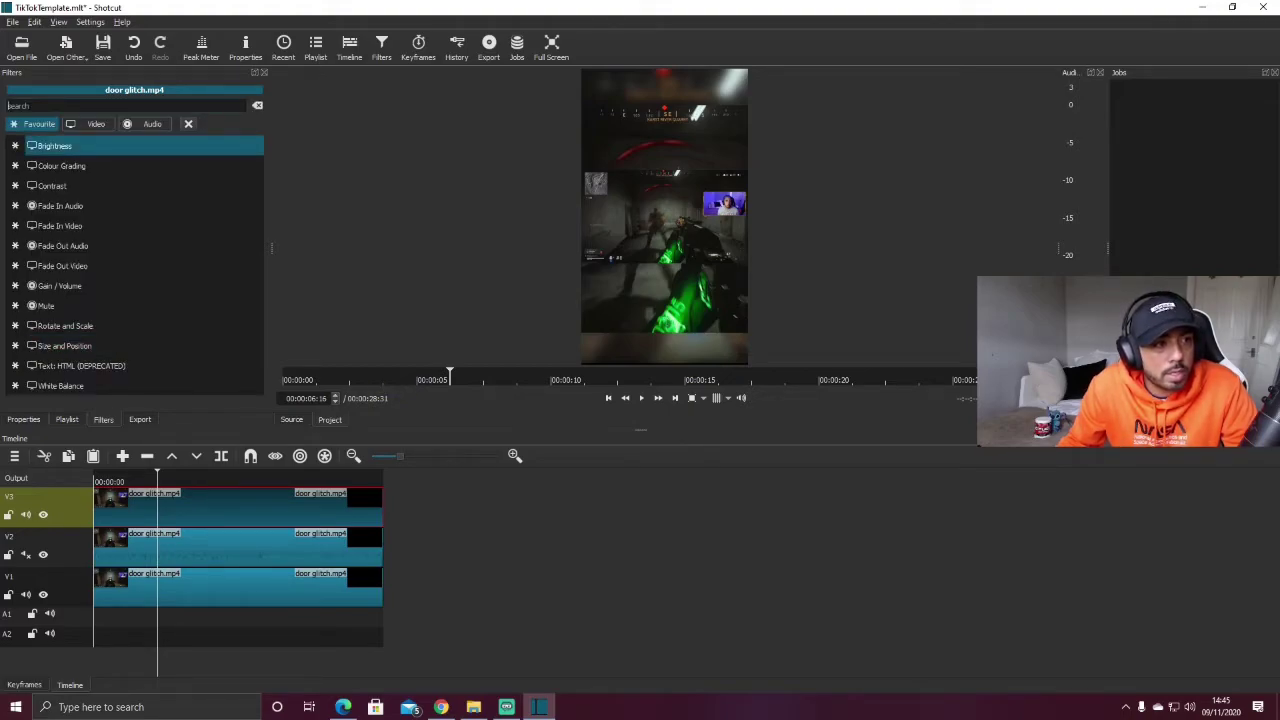
{"action": "type", "text": "mask"}
{"action": "key", "text": "Down"}
{"action": "key", "text": "Down"}
{"action": "key", "text": "Down"}
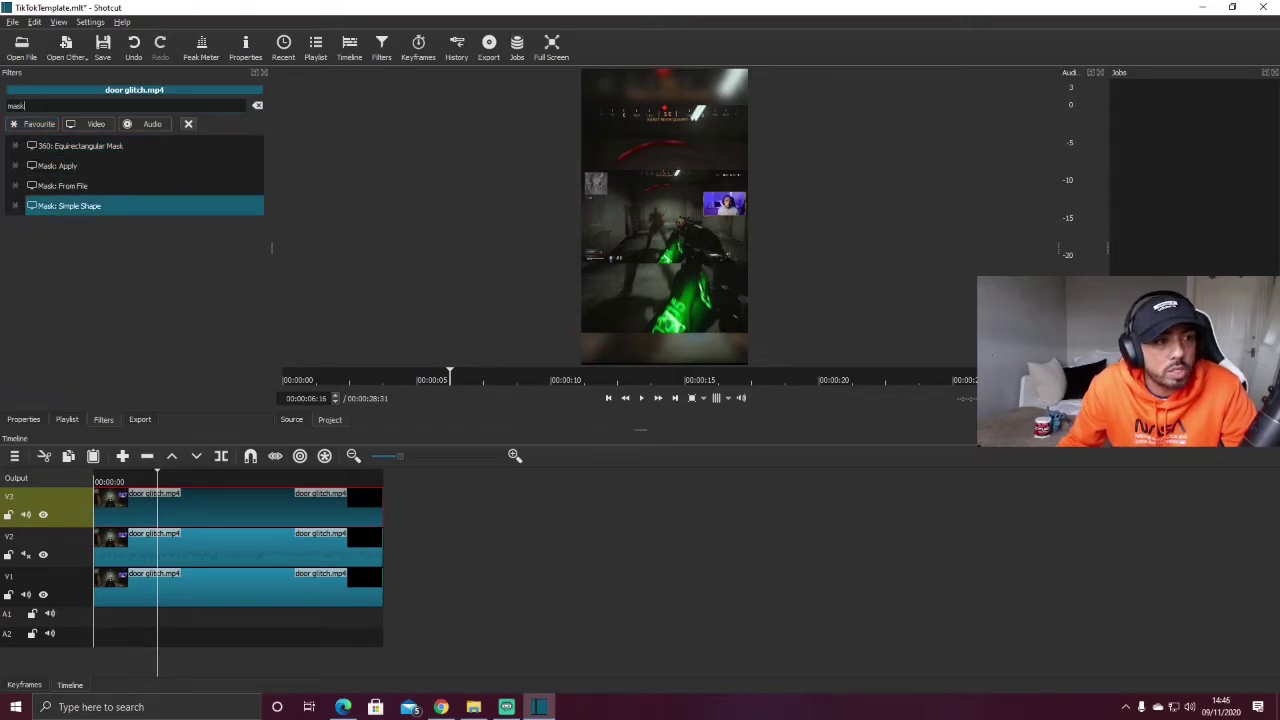
{"action": "key", "text": "Return"}
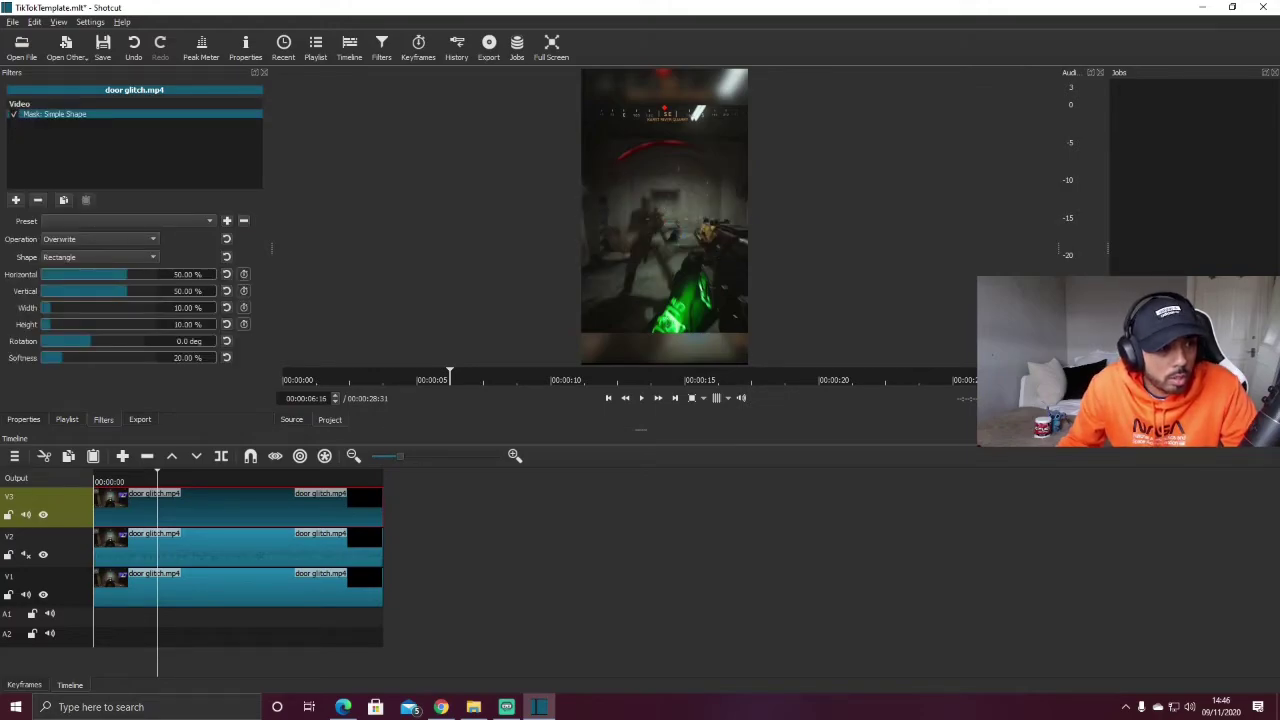
Set the V3 mask's shape to Ellipse and its width to about 18.08 %.
{"action": "left_click", "coordinate": [99, 257]}
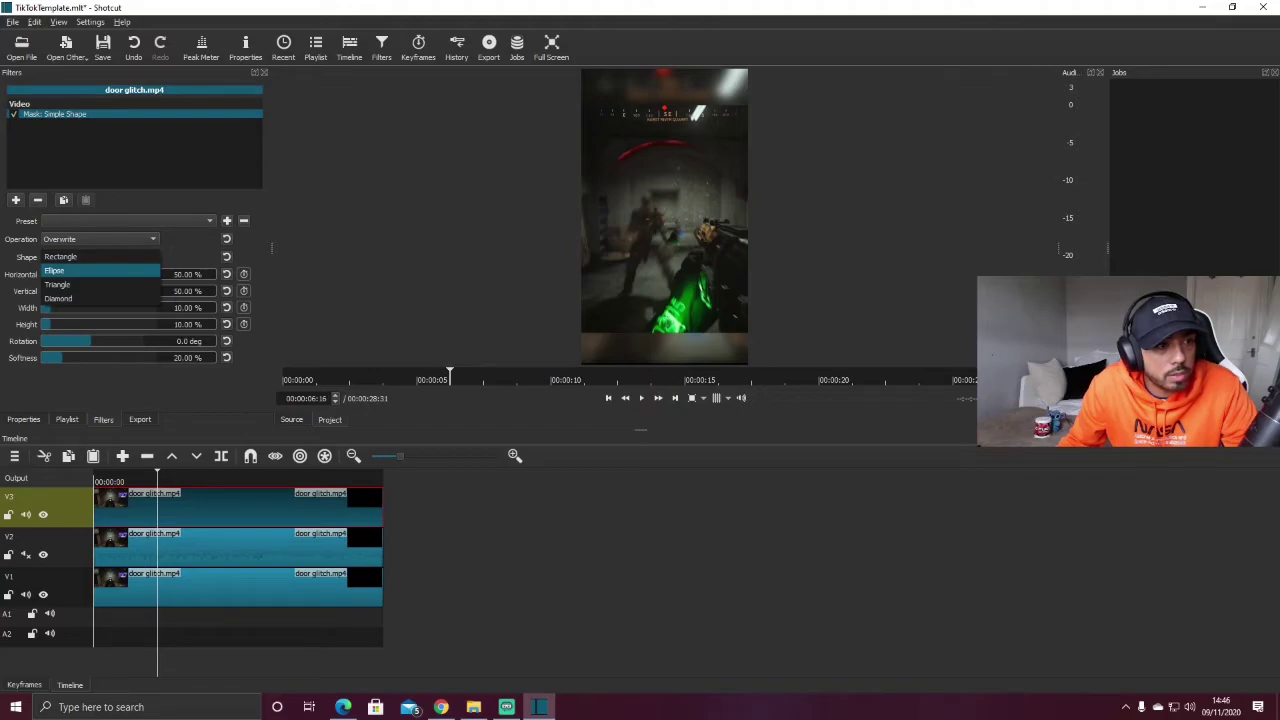
{"action": "left_click", "coordinate": [99, 270]}
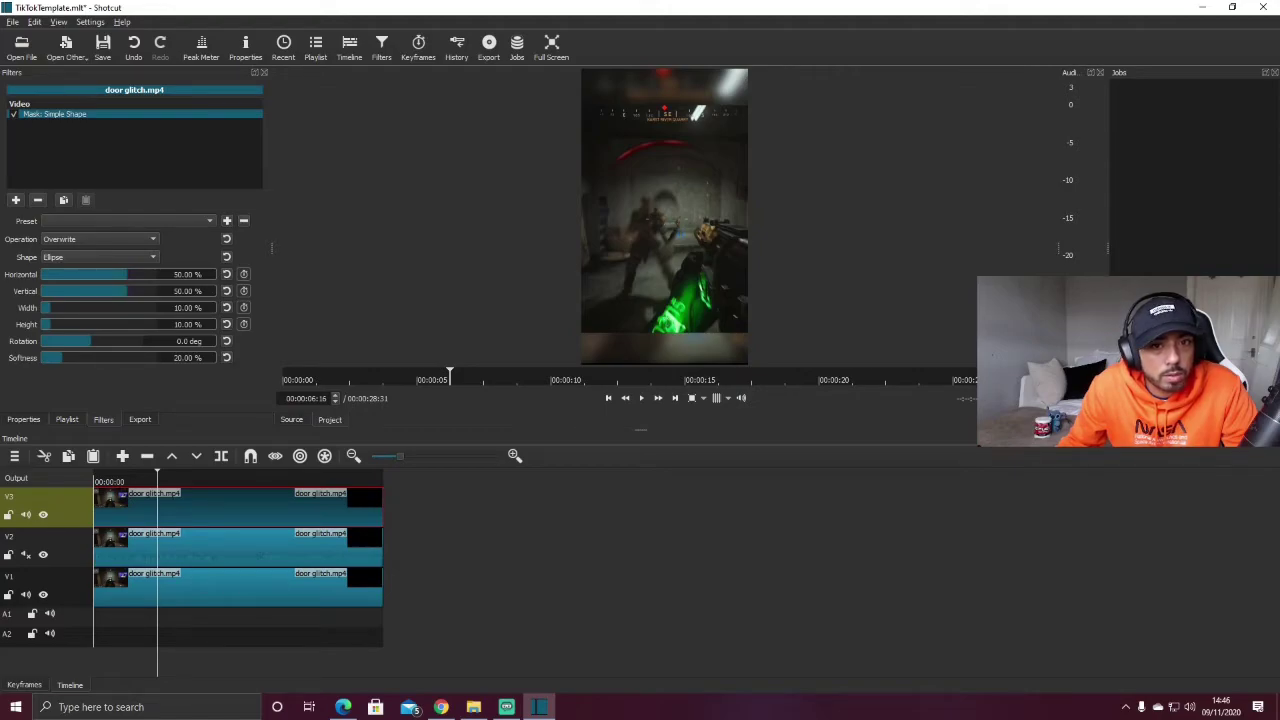
{"action": "left_click_drag", "start_coordinate": [52, 307], "coordinate": [60, 307]}
{"action": "key", "text": "Down"}
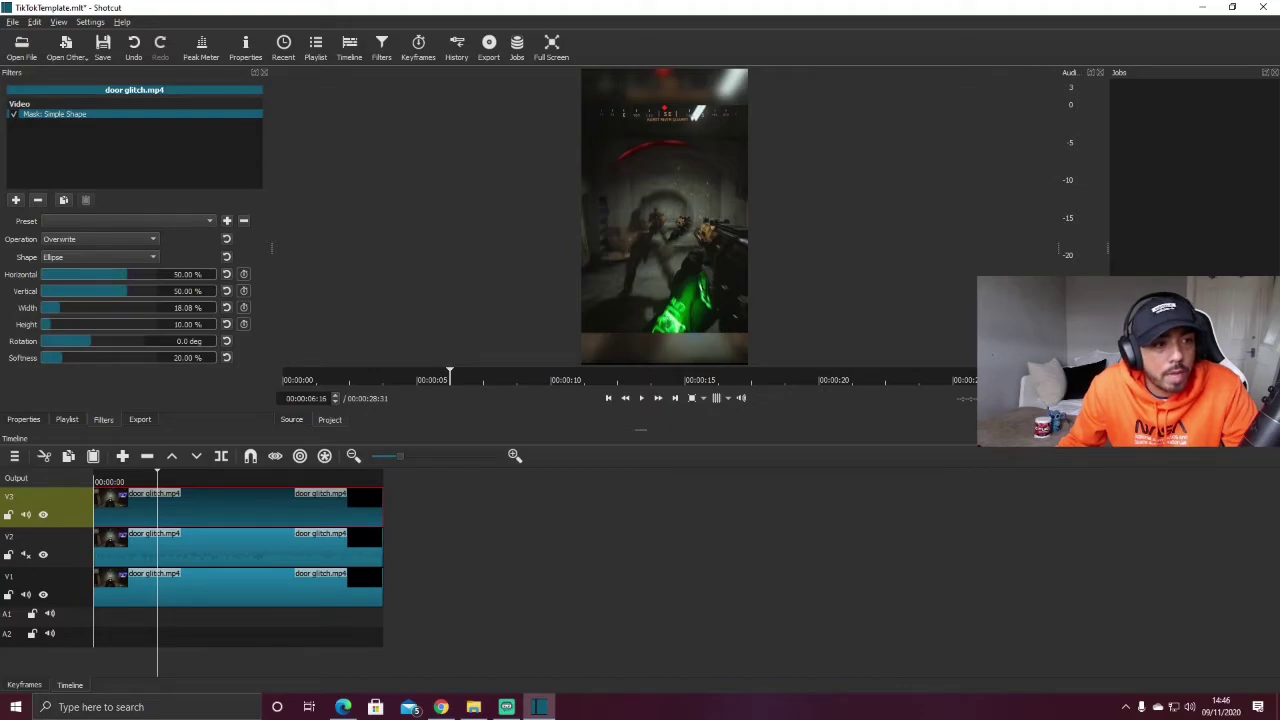
Place the V3 mask over the facecam by setting its horizontal position to about 83.05 % and vertical position to about 46.89 %.
{"action": "left_click_drag", "start_coordinate": [125, 274], "coordinate": [138, 274]}
{"action": "key", "text": "Down"}
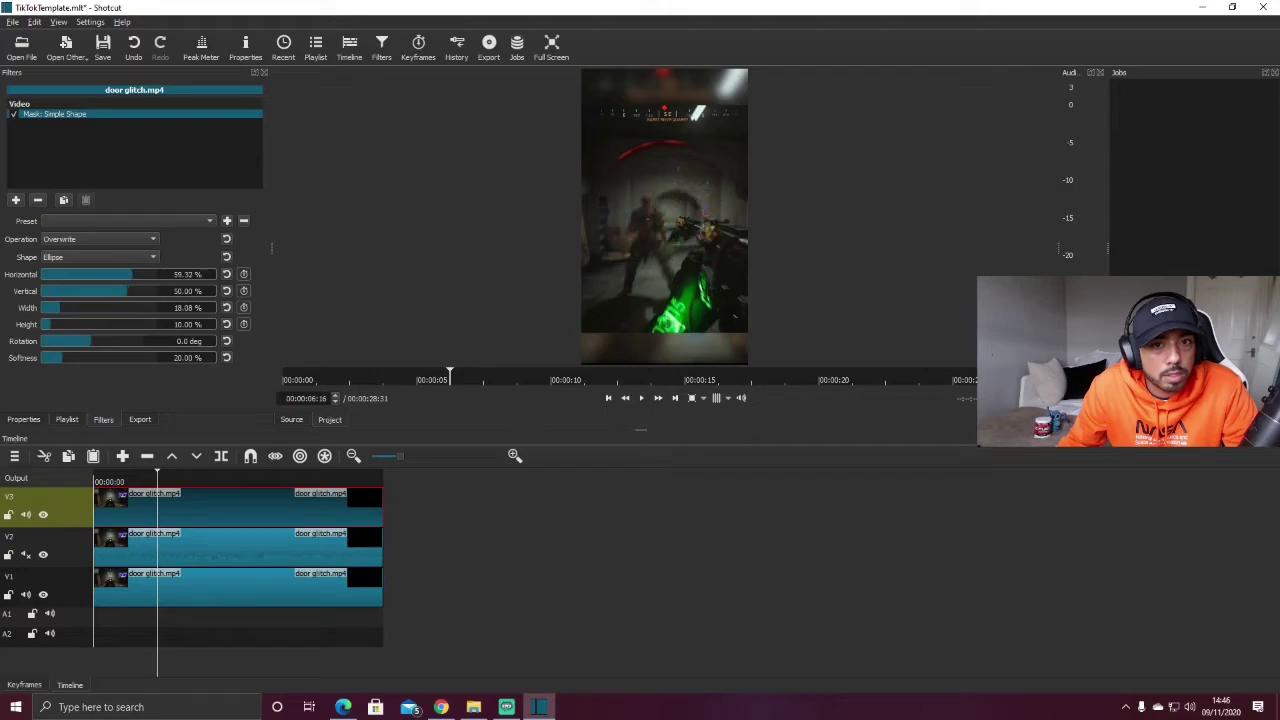
{"action": "key", "text": "Up"}
{"action": "key", "text": "Up"}
{"action": "key", "text": "Up"}
{"action": "key", "text": "Up"}
{"action": "key", "text": "Up"}
{"action": "key", "text": "Up"}
{"action": "key", "text": "Up"}
{"action": "key", "text": "Up"}
{"action": "key", "text": "Up"}
{"action": "key", "text": "Up"}
{"action": "key", "text": "Up"}
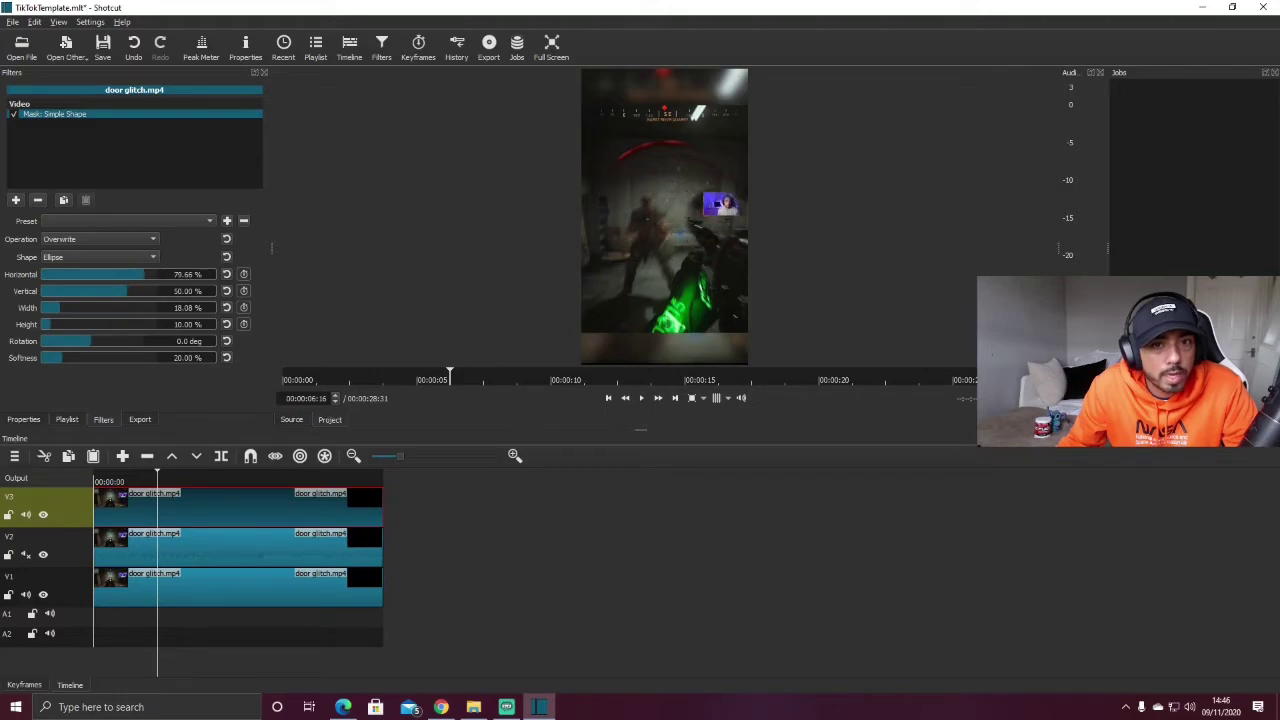
{"action": "key", "text": "Up"}
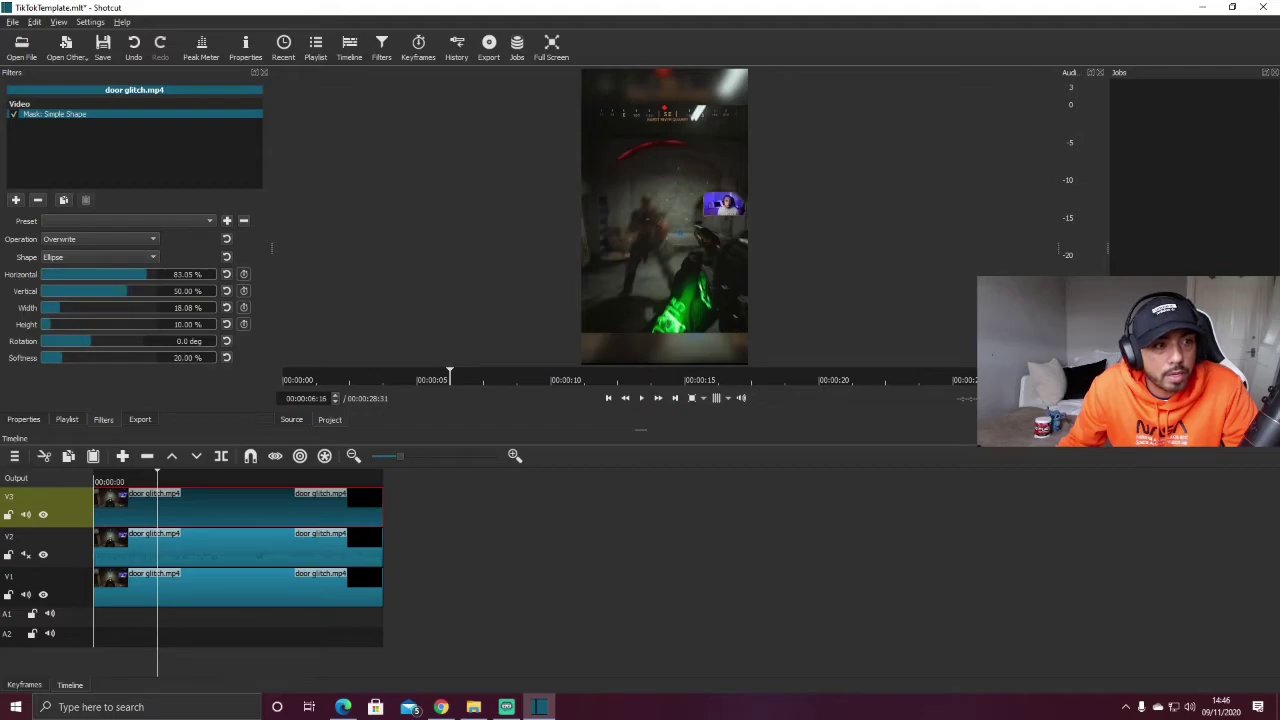
{"action": "left_click_drag", "start_coordinate": [127, 291], "coordinate": [126, 291]}
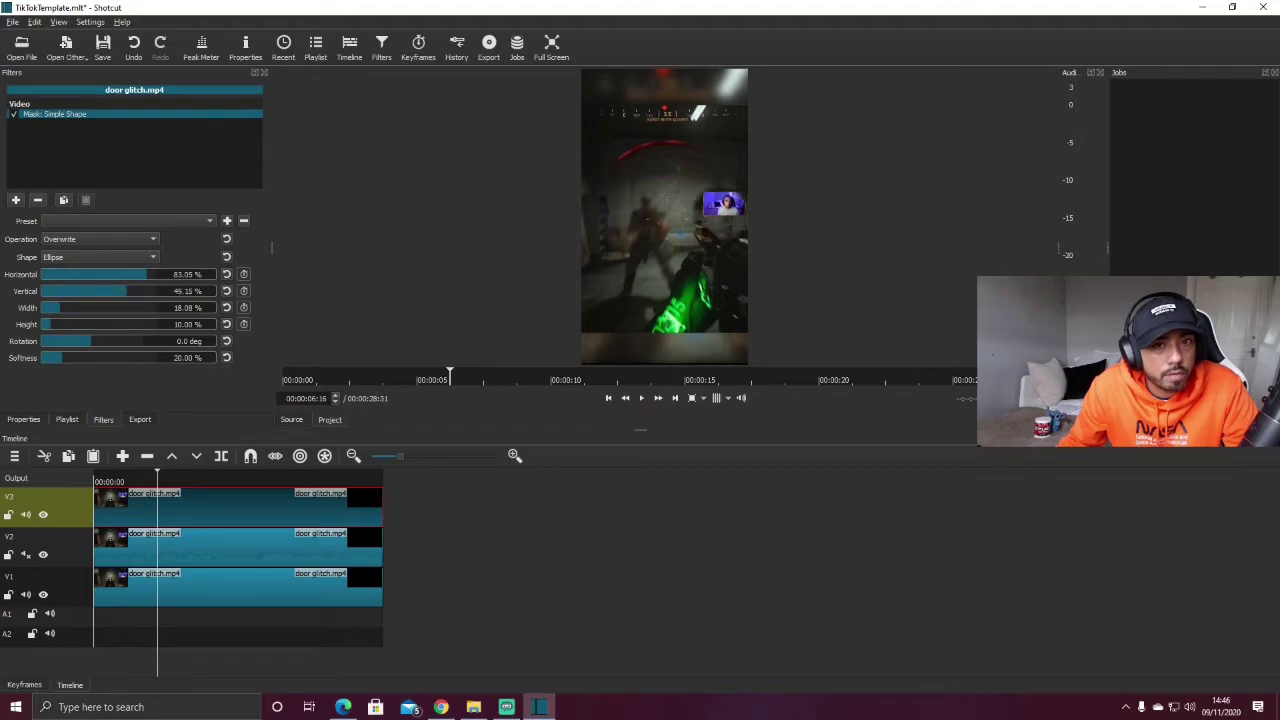
{"action": "key", "text": "Down"}
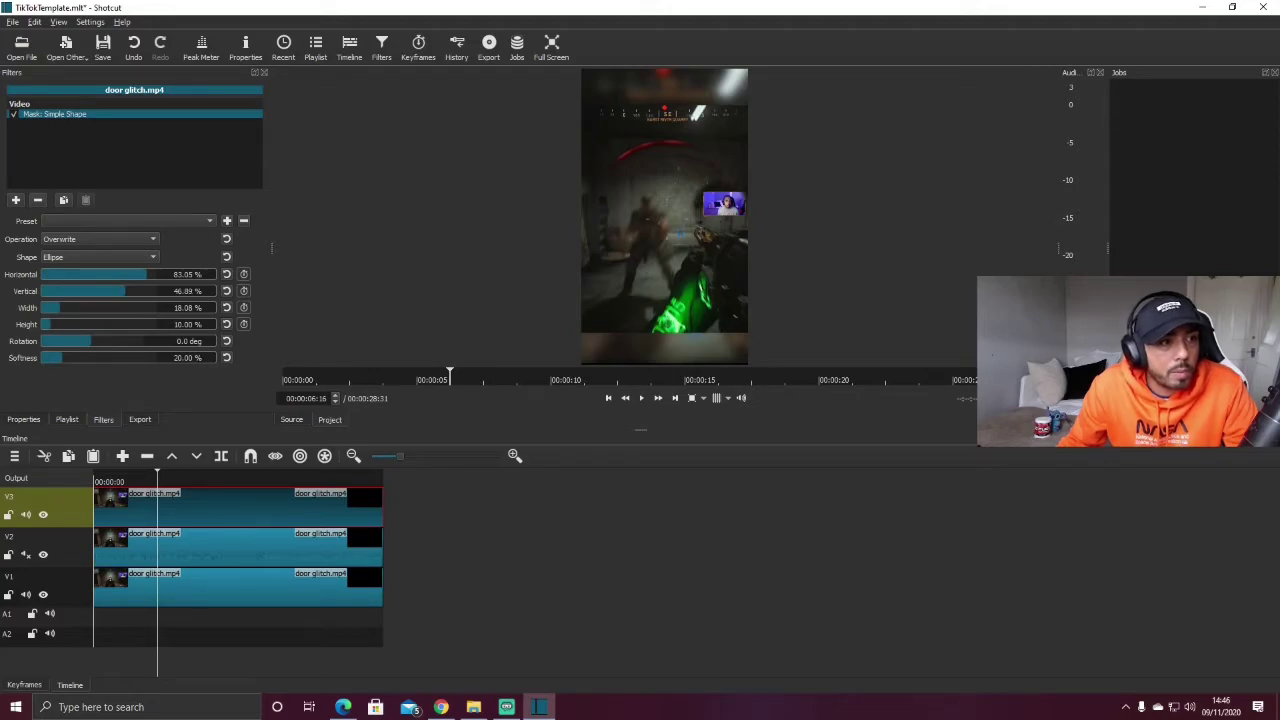
Add a Size and Position filter to the V3 clip and enlarge it to about 1699 × 956 at position -1156, -55.
{"action": "left_click", "coordinate": [15, 200]}
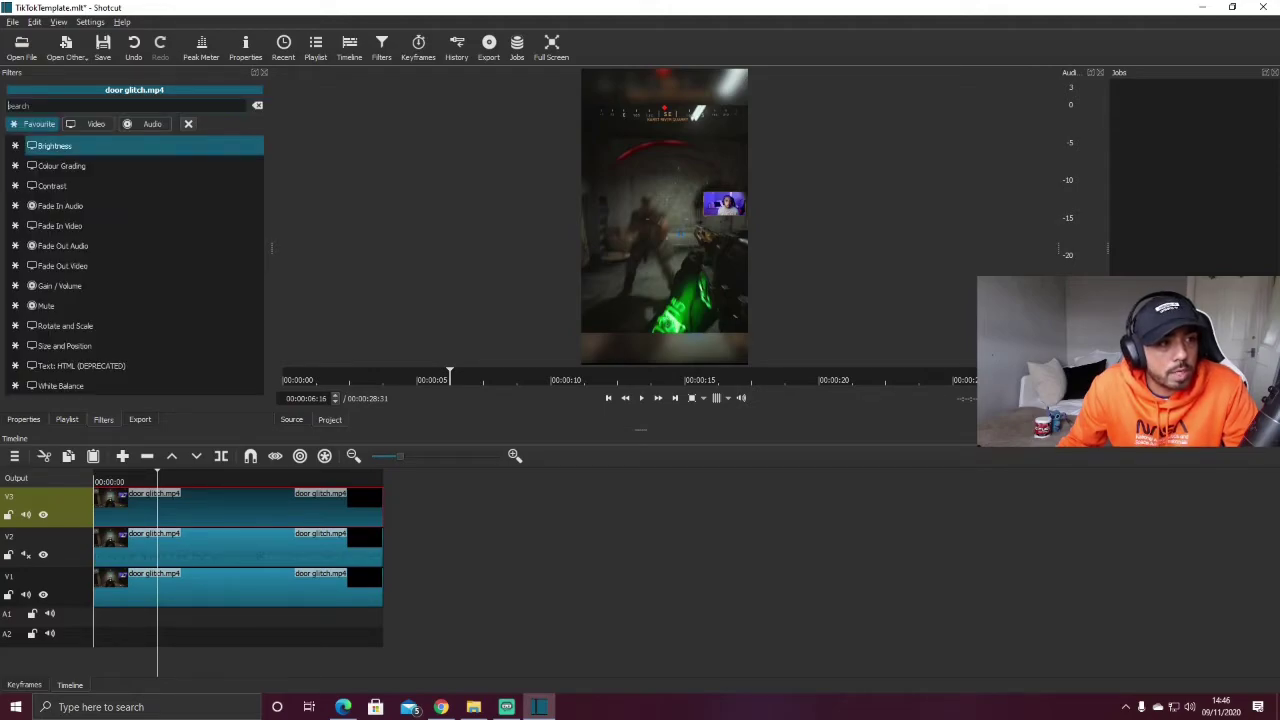
{"action": "key", "text": "Down"}
{"action": "key", "text": "Down"}
{"action": "key", "text": "Down"}
{"action": "key", "text": "Down"}
{"action": "key", "text": "Down"}
{"action": "key", "text": "Down"}
{"action": "key", "text": "Down"}
{"action": "key", "text": "Down"}
{"action": "key", "text": "Down"}
{"action": "key", "text": "Down"}
{"action": "key", "text": "Down"}
{"action": "key", "text": "Up"}
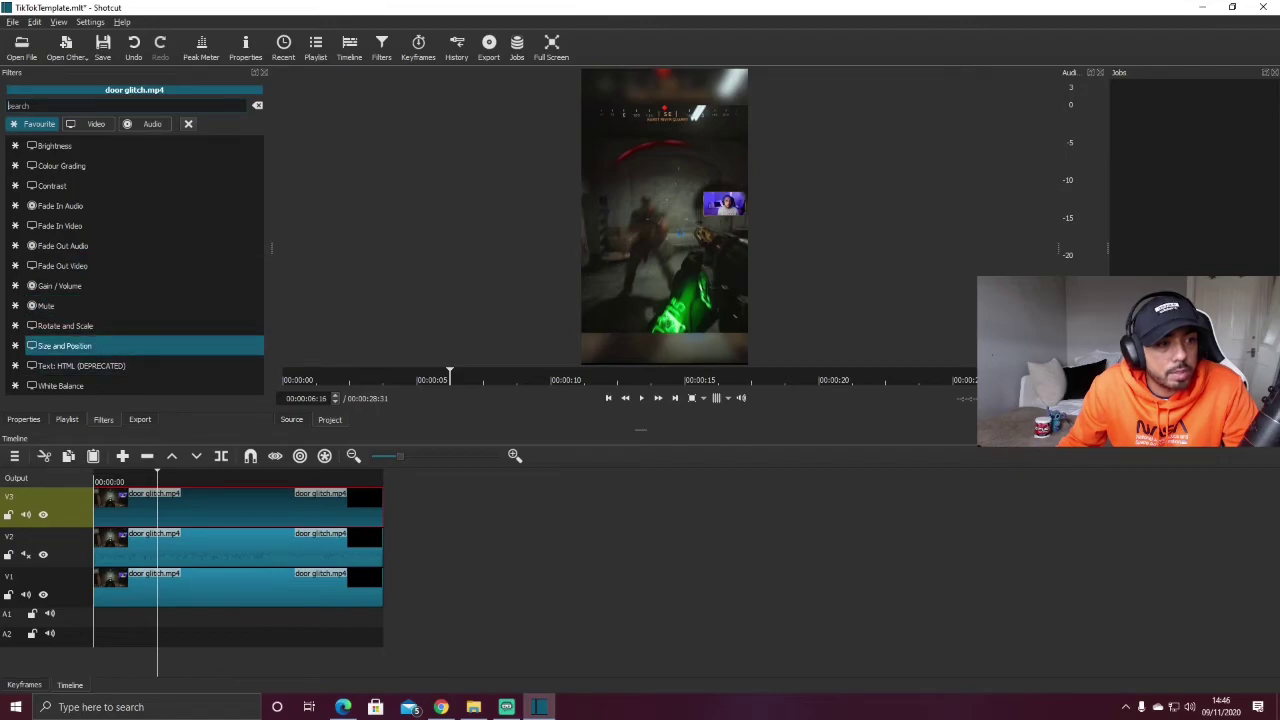
{"action": "key", "text": "Return"}
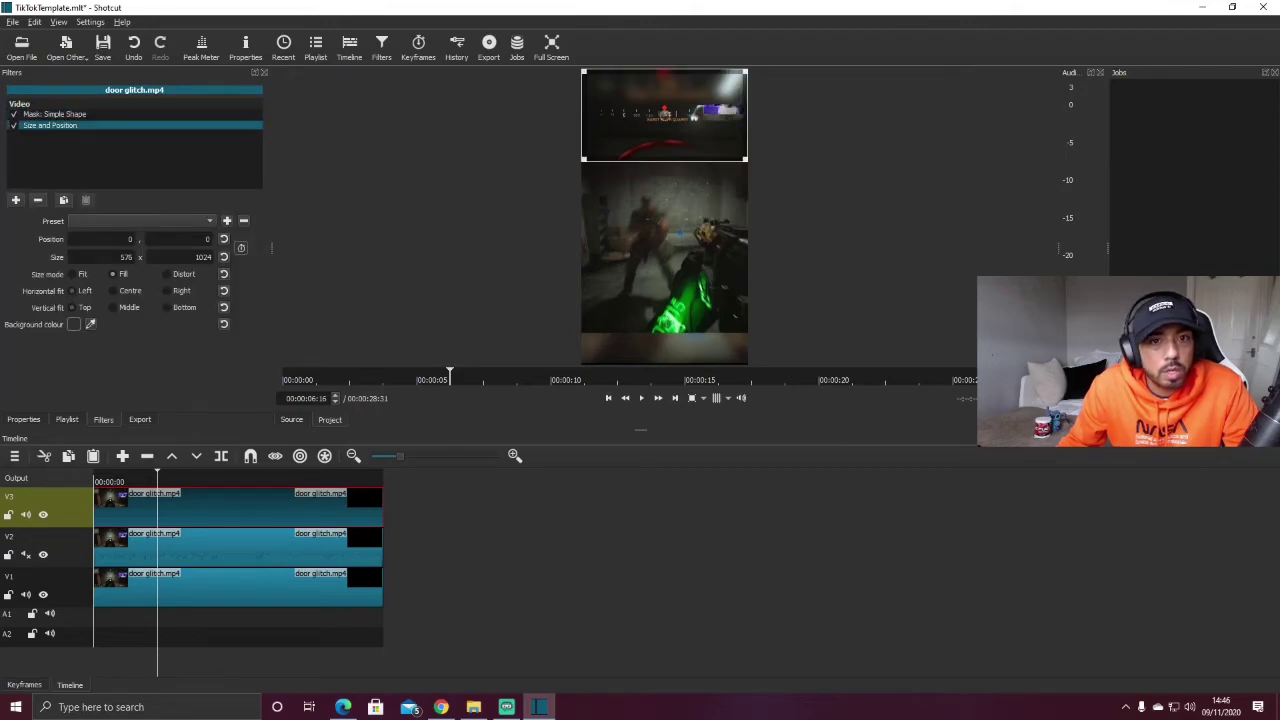
{"action": "left_click_drag", "start_coordinate": [582, 159], "coordinate": [272, 344]}
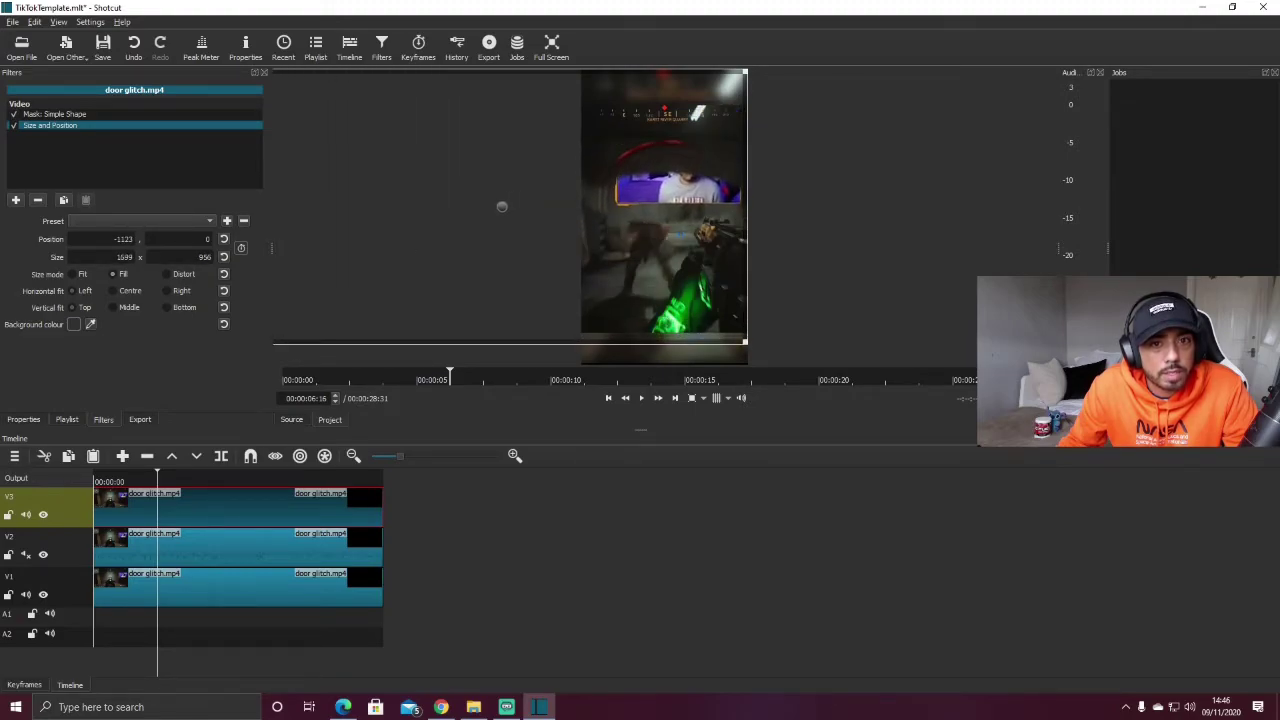
{"action": "left_click_drag", "start_coordinate": [502, 206], "coordinate": [492, 190]}
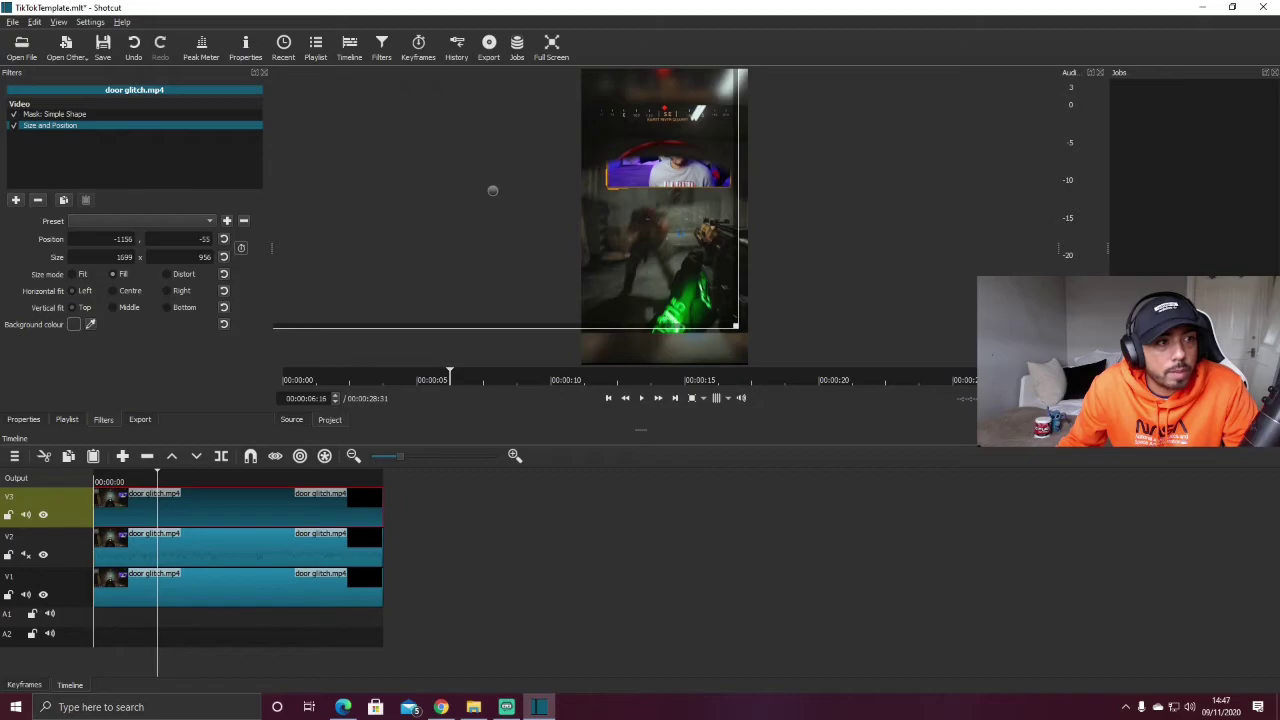
Fit the V3 mask around the face: horizontal about 87.57 %, vertical 35.59 %, width 6.78 % and height 12.43 %.
{"action": "left_click", "coordinate": [54, 114]}
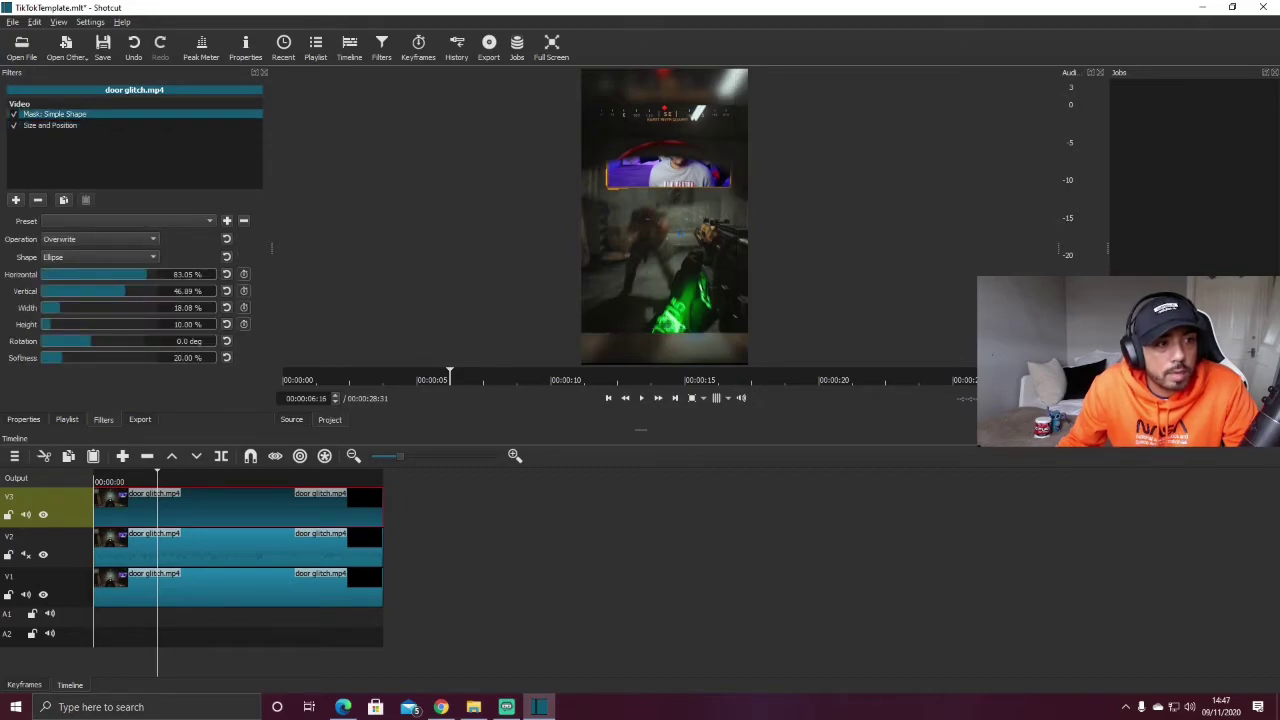
{"action": "left_click_drag", "start_coordinate": [58, 307], "coordinate": [47, 307]}
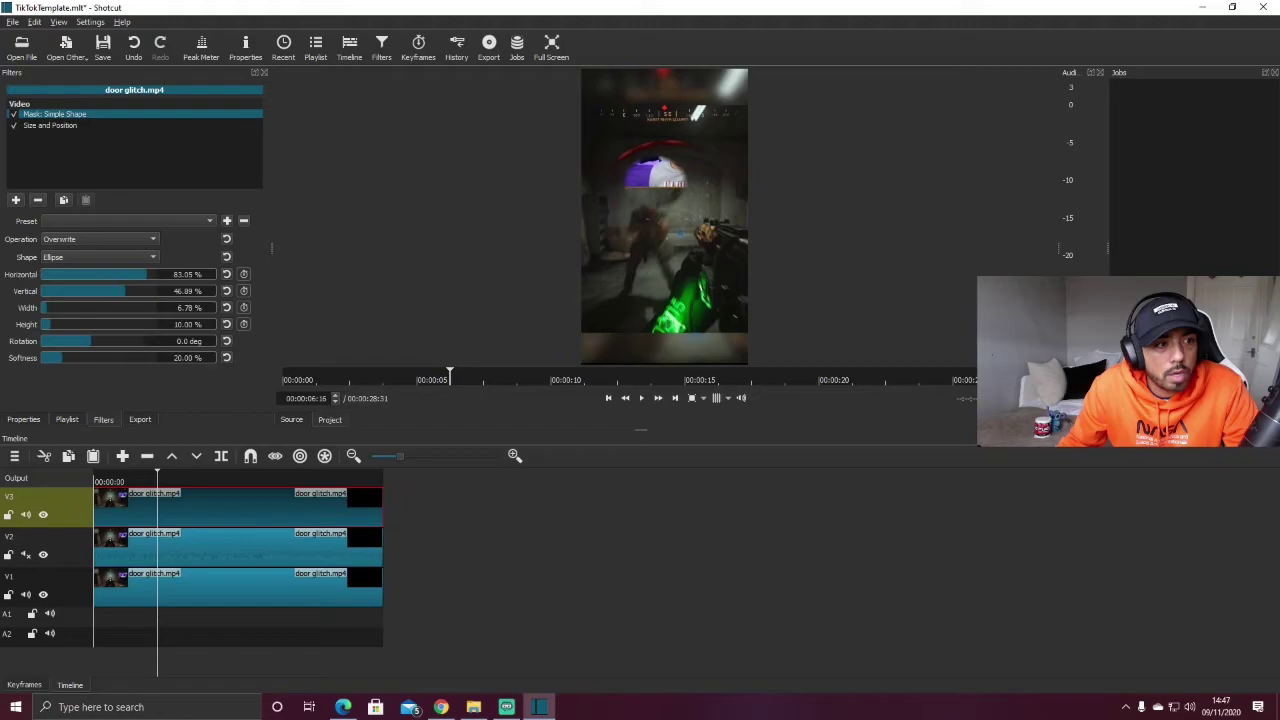
{"action": "left_click_drag", "start_coordinate": [125, 291], "coordinate": [149, 274]}
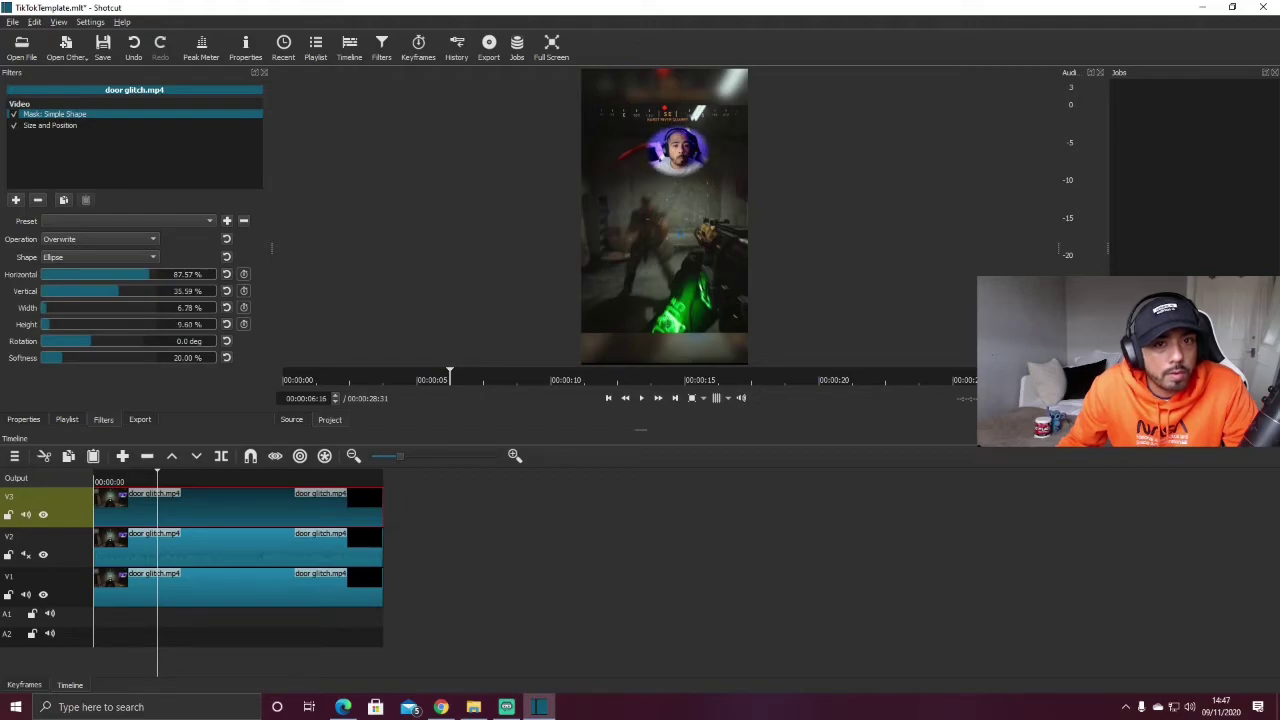
{"action": "left_click_drag", "start_coordinate": [48, 324], "coordinate": [52, 324]}
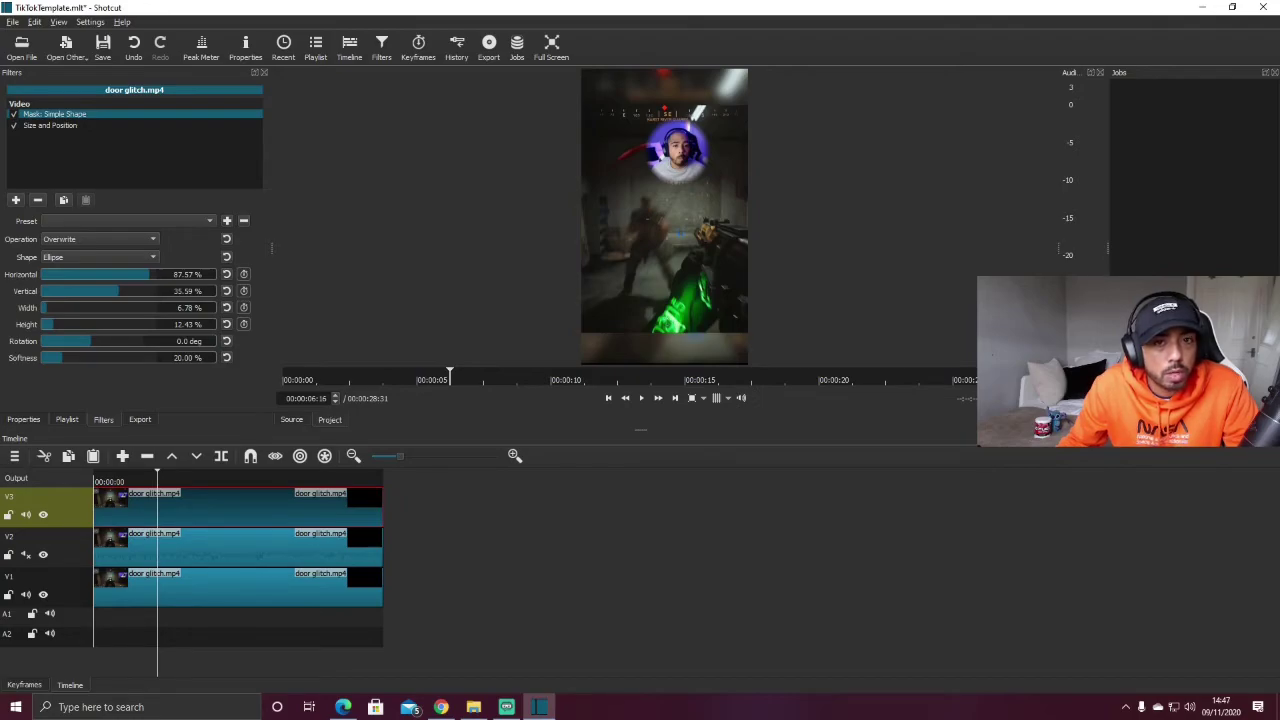
Try the Triangle shape on the V3 mask and switch the shape back to Ellipse.
{"action": "left_click", "coordinate": [99, 257]}
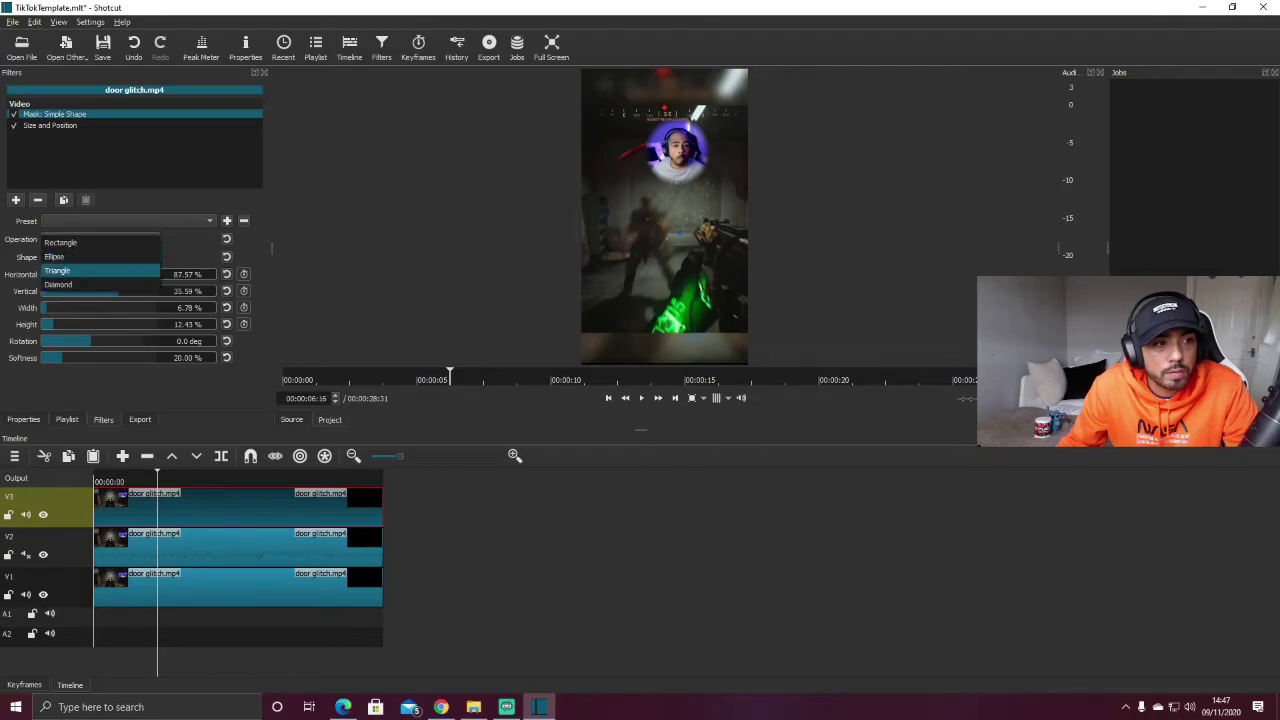
{"action": "left_click", "coordinate": [57, 270]}
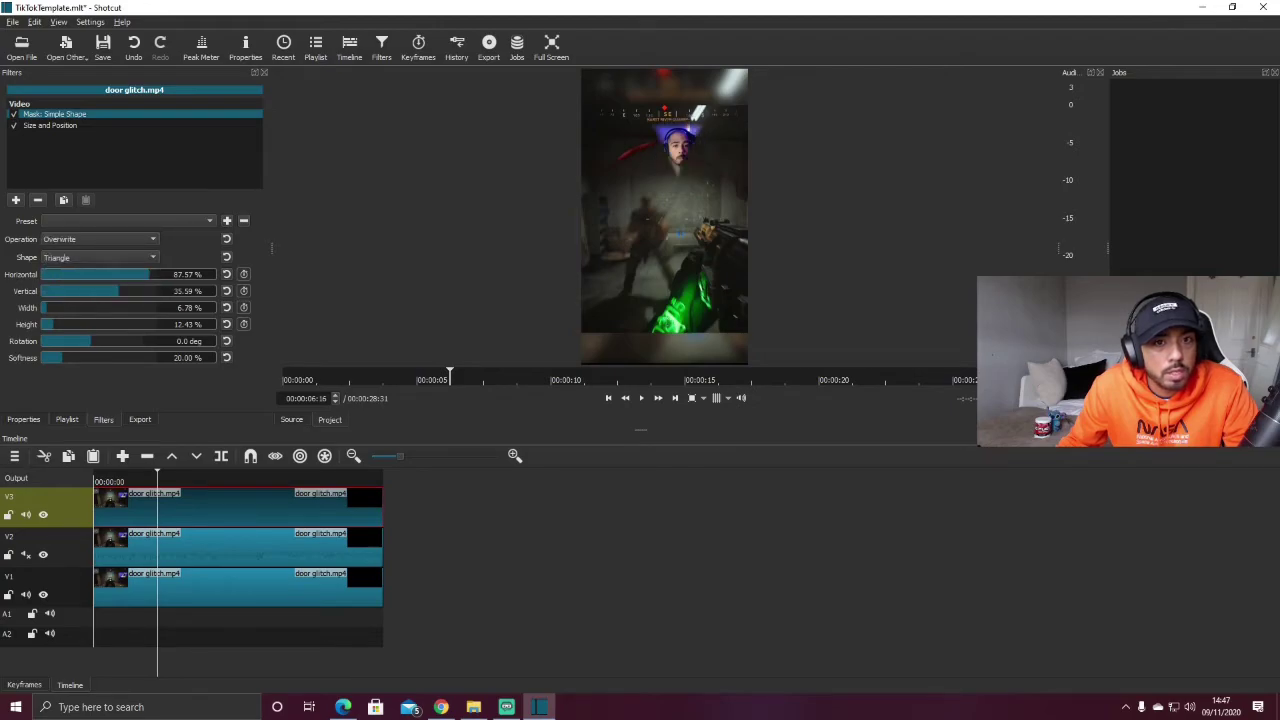
{"action": "left_click", "coordinate": [97, 257]}
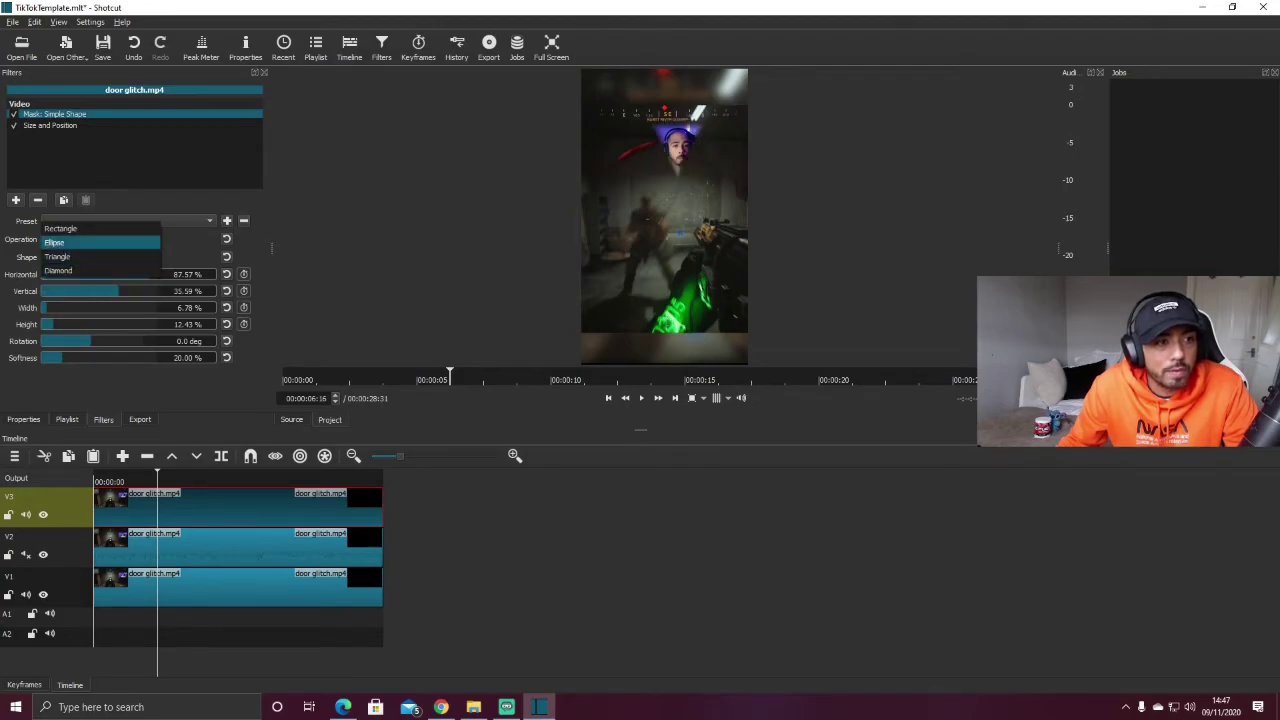
{"action": "left_click", "coordinate": [57, 242]}
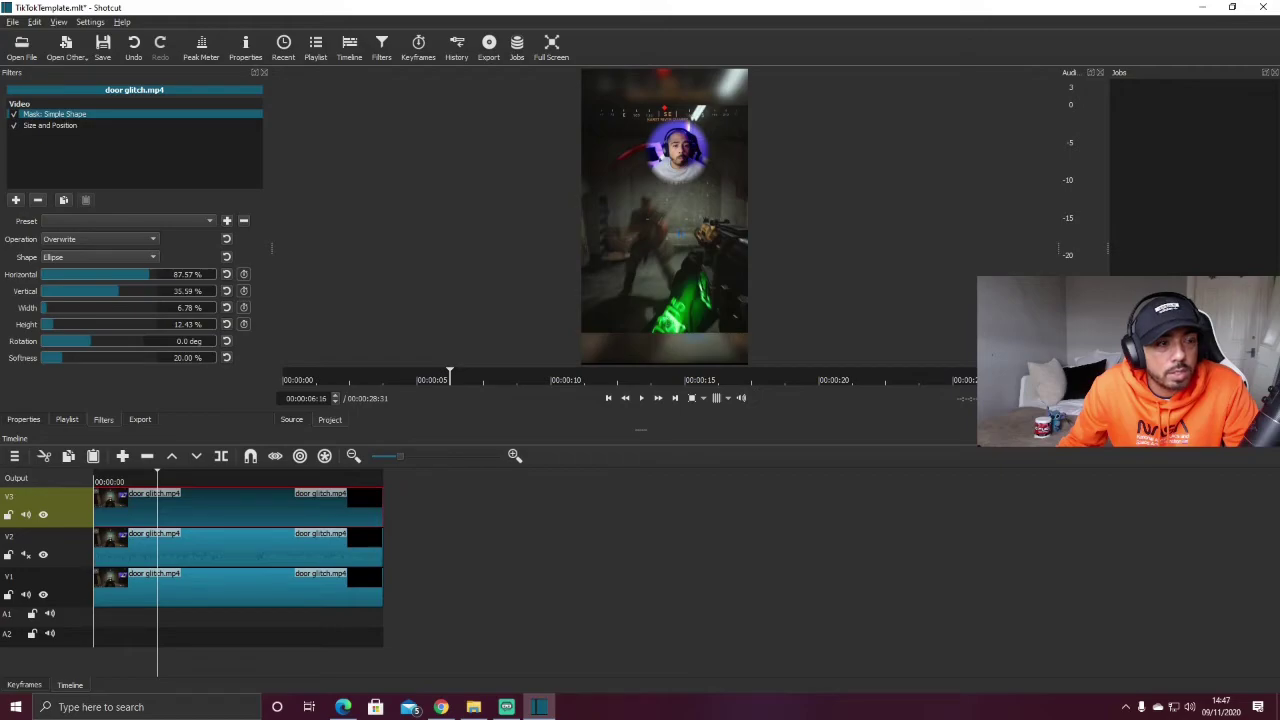
Move the masked facecam to the top of the frame by setting its position to about -1186, -223.
{"action": "left_click", "coordinate": [50, 125]}
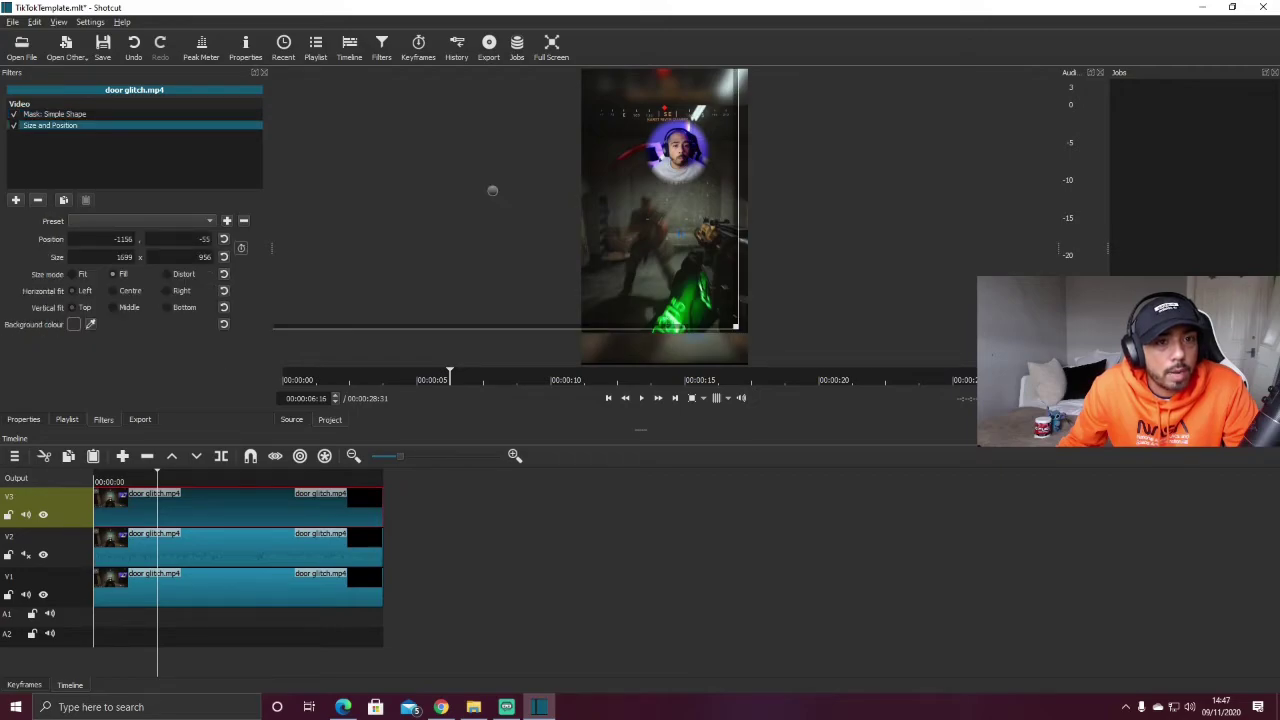
{"action": "left_click_drag", "start_coordinate": [492, 190], "coordinate": [483, 142]}
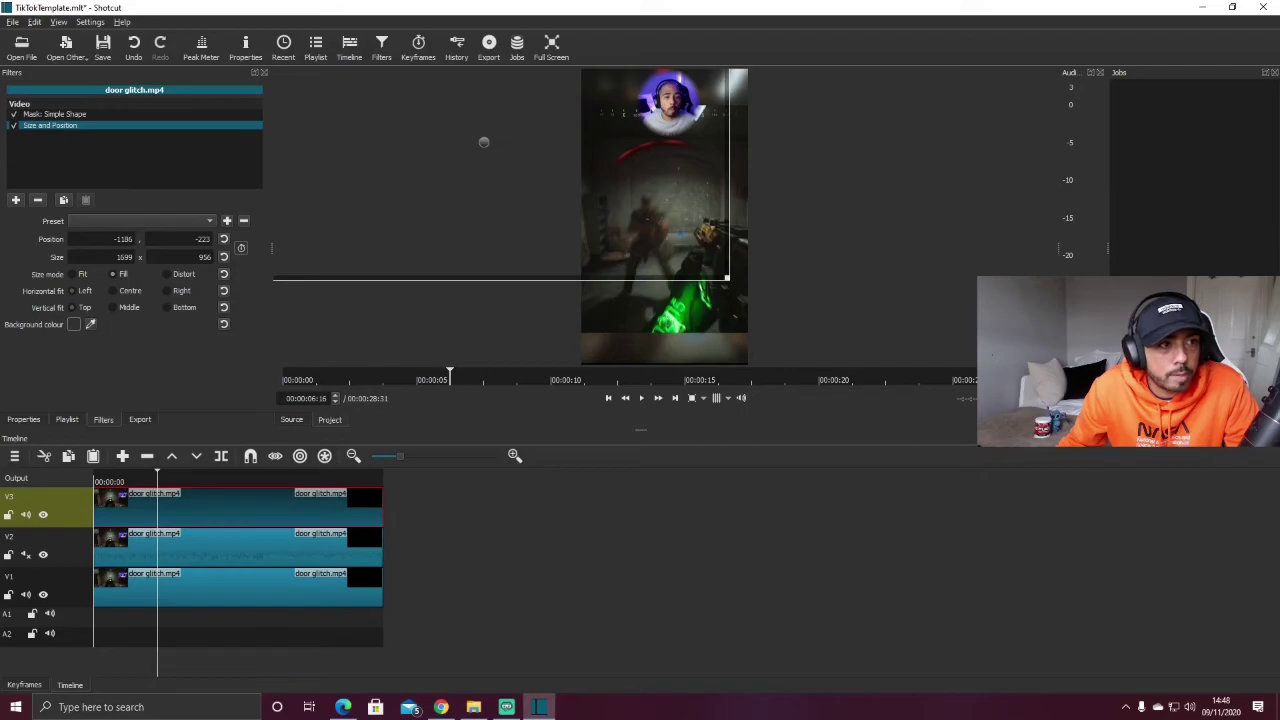
{"action": "left_click", "coordinate": [54, 114]}
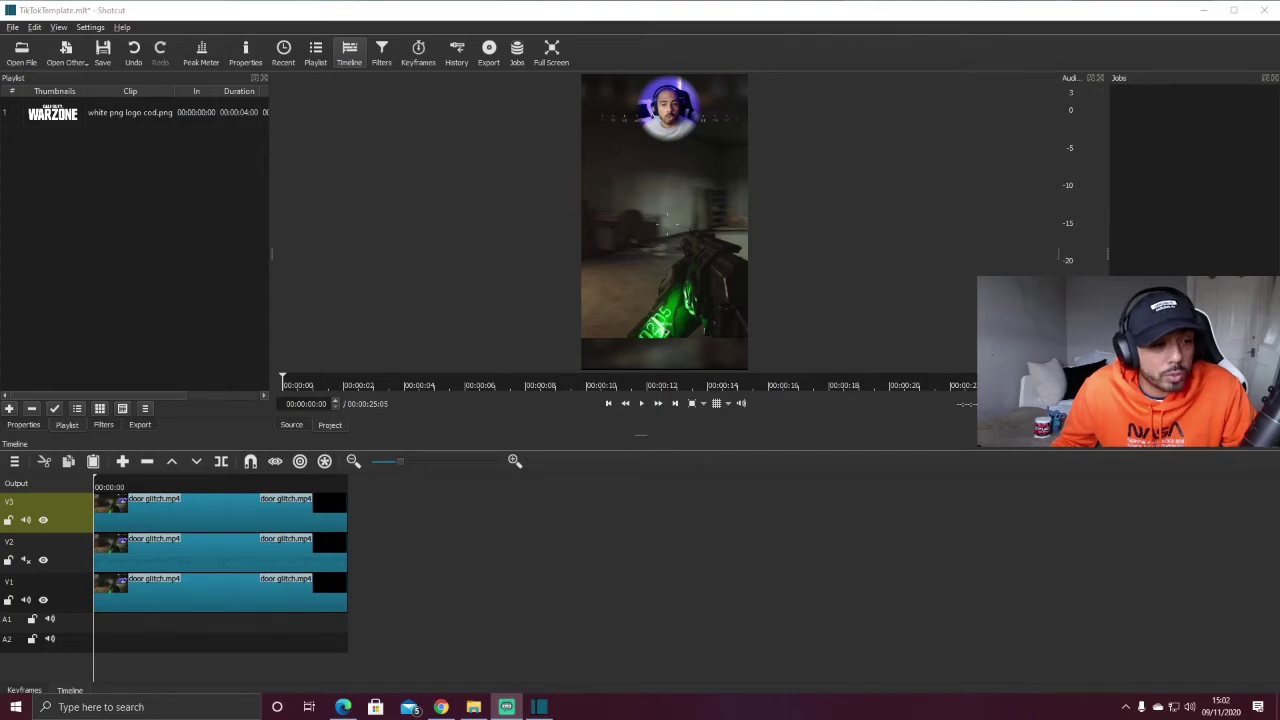
Add a new video track above V3 and place white png logo cod.png on it across the full timeline length.
{"action": "right_click", "coordinate": [70, 510]}
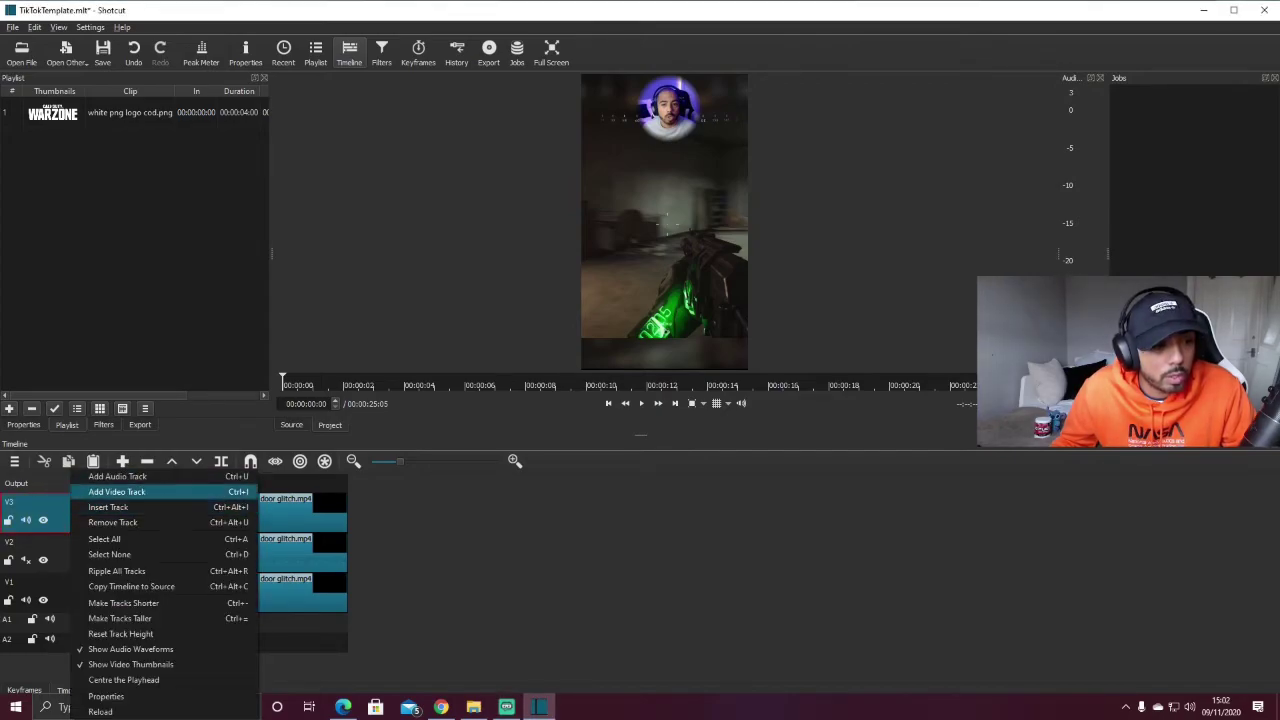
{"action": "left_click", "coordinate": [116, 491]}
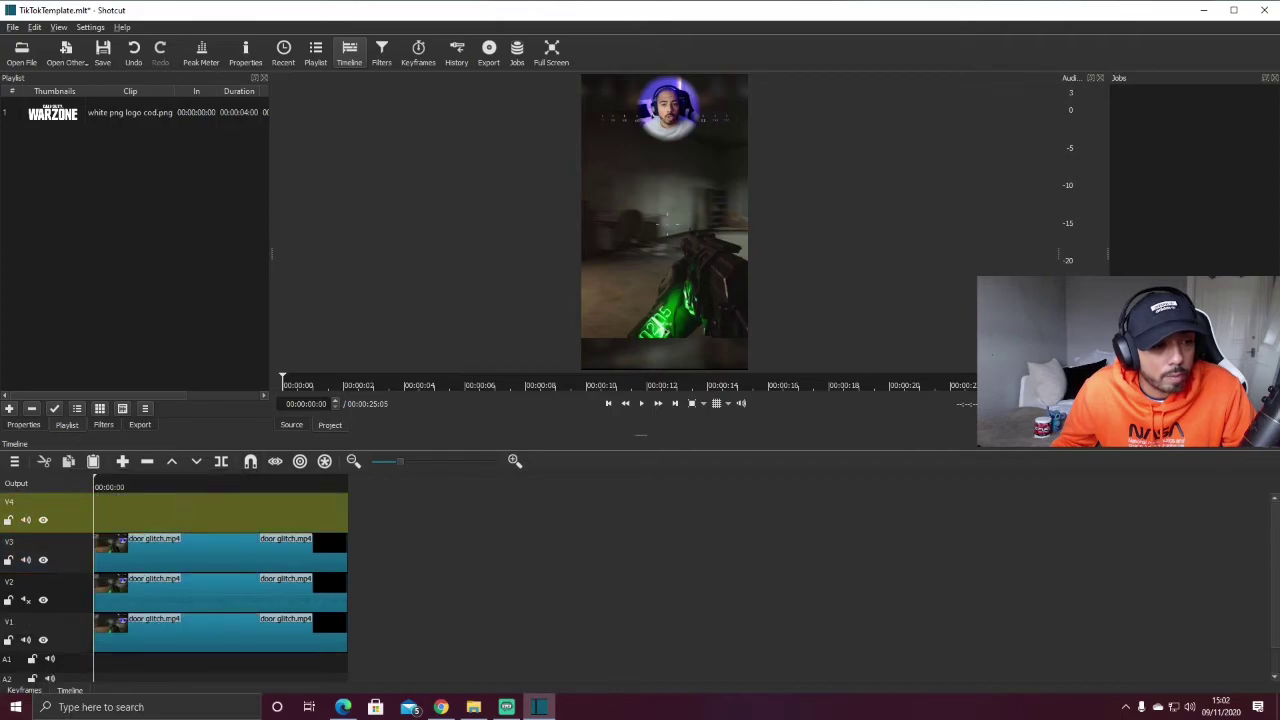
{"action": "left_click", "coordinate": [52, 112]}
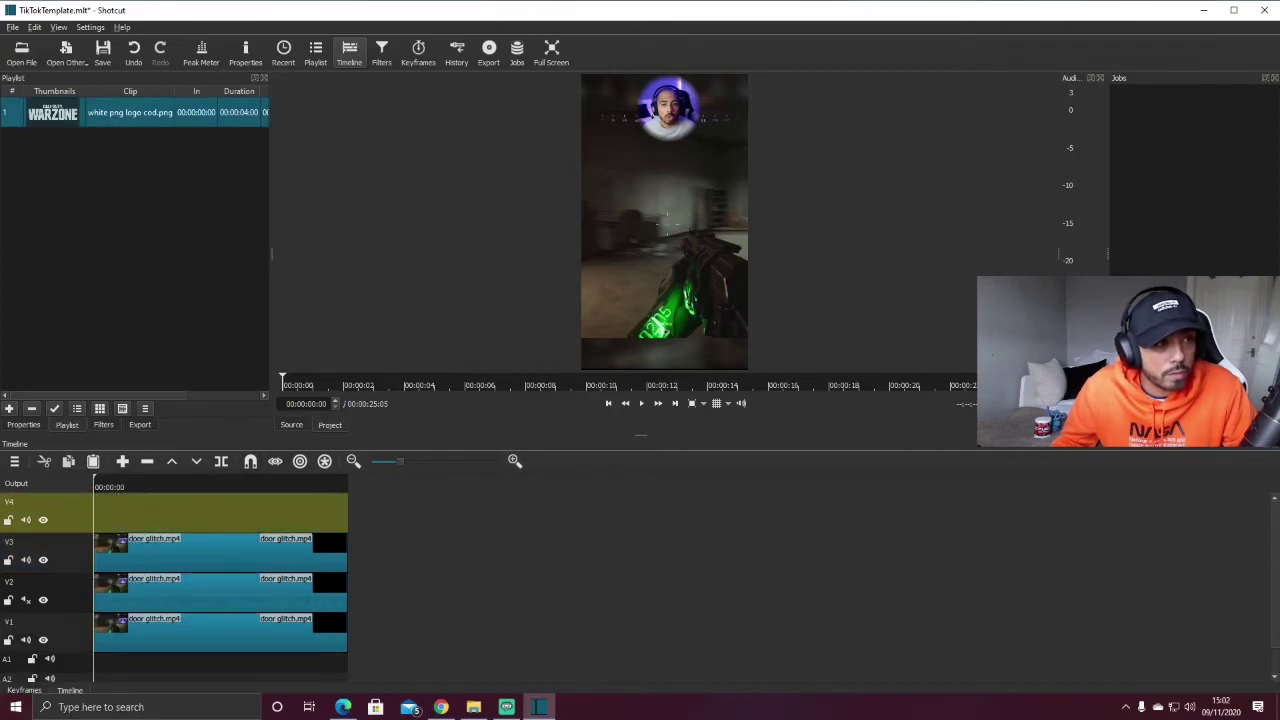
{"action": "left_click_drag", "start_coordinate": [130, 112], "coordinate": [348, 500]}
{"action": "left_click", "coordinate": [250, 510]}
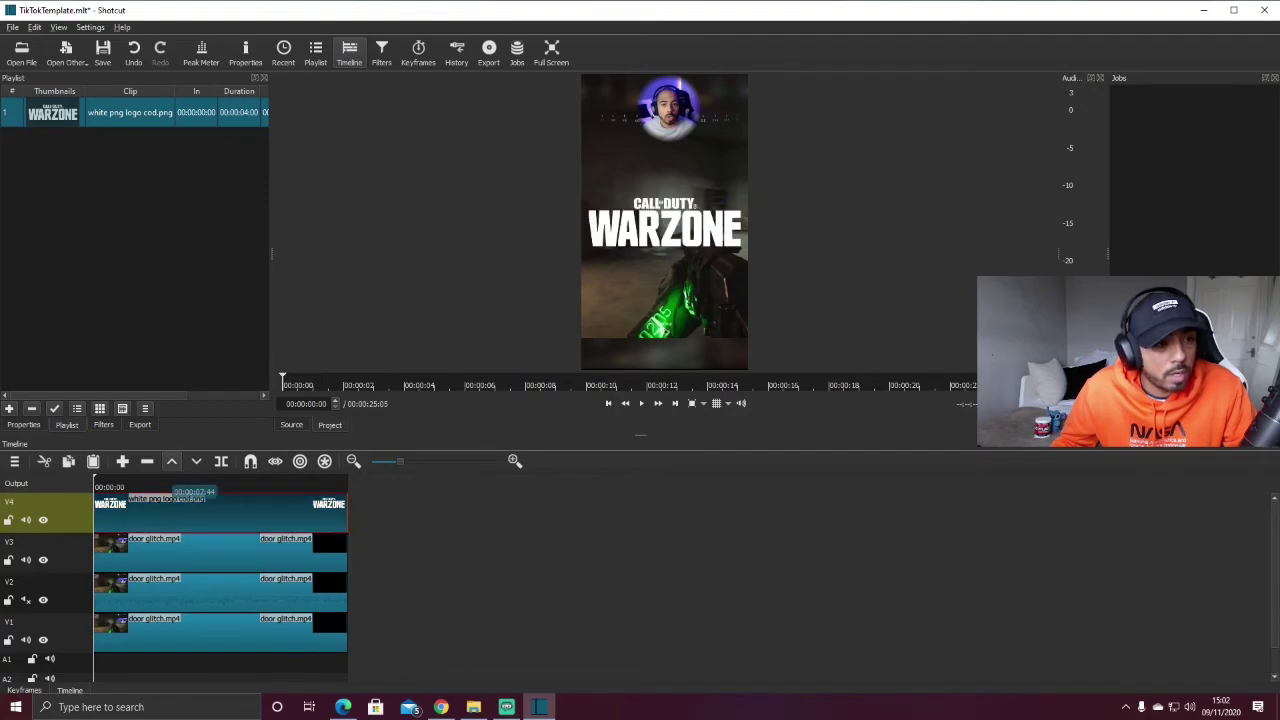
Add a Size and Position filter to the logo clip, shrink it to about 258 × 99 and center it near the frame's bottom edge.
{"action": "key", "text": "ctrl+6"}
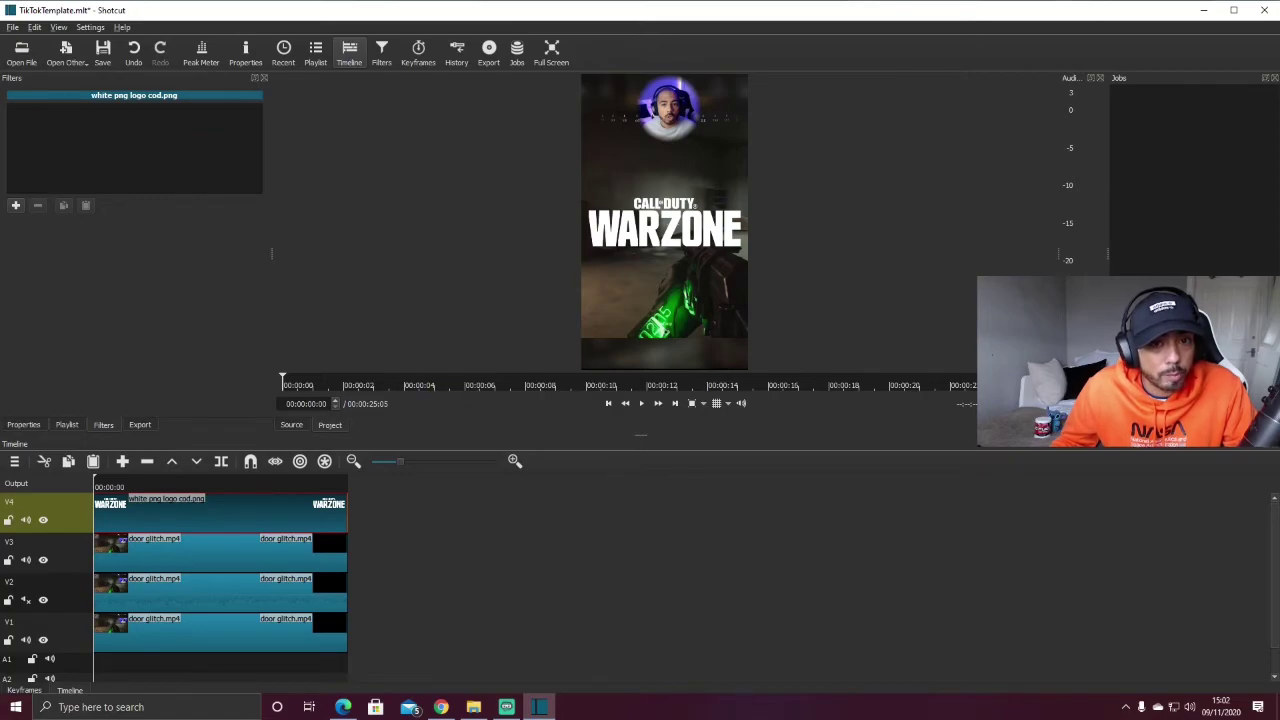
{"action": "left_click", "coordinate": [15, 205]}
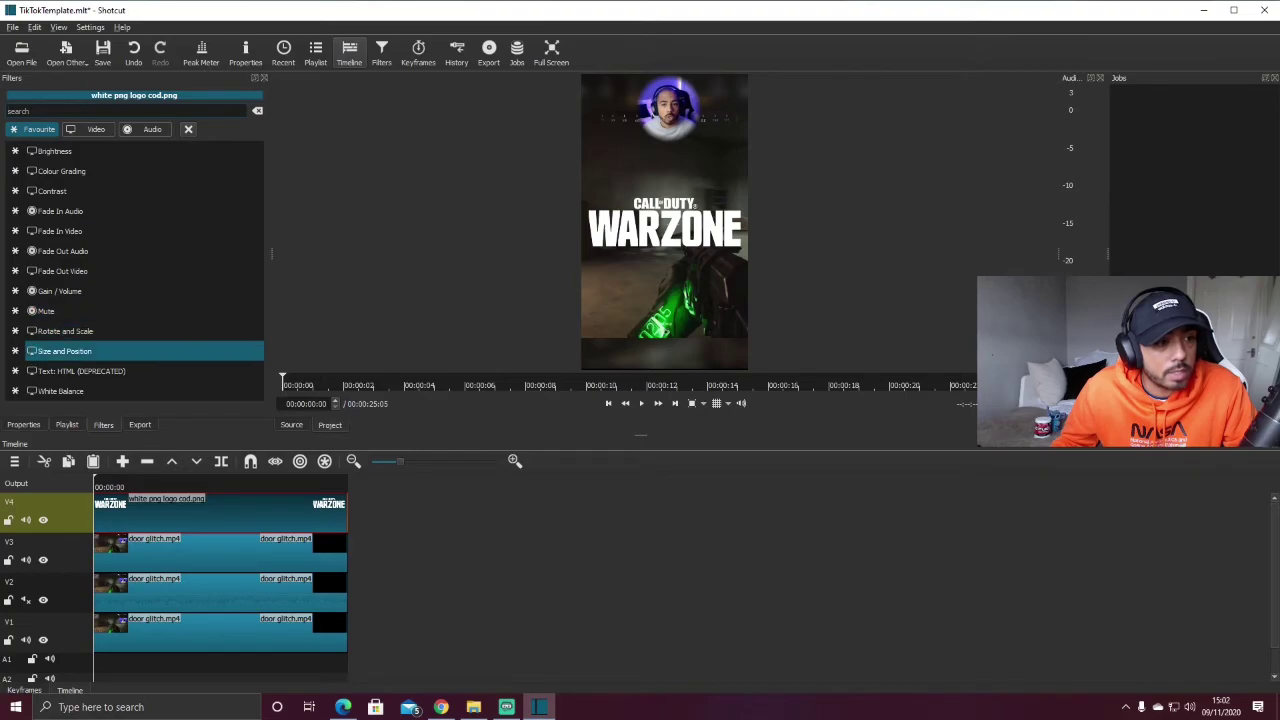
{"action": "left_click", "coordinate": [64, 351]}
{"action": "left_click_drag", "start_coordinate": [664, 108], "coordinate": [665, 355]}
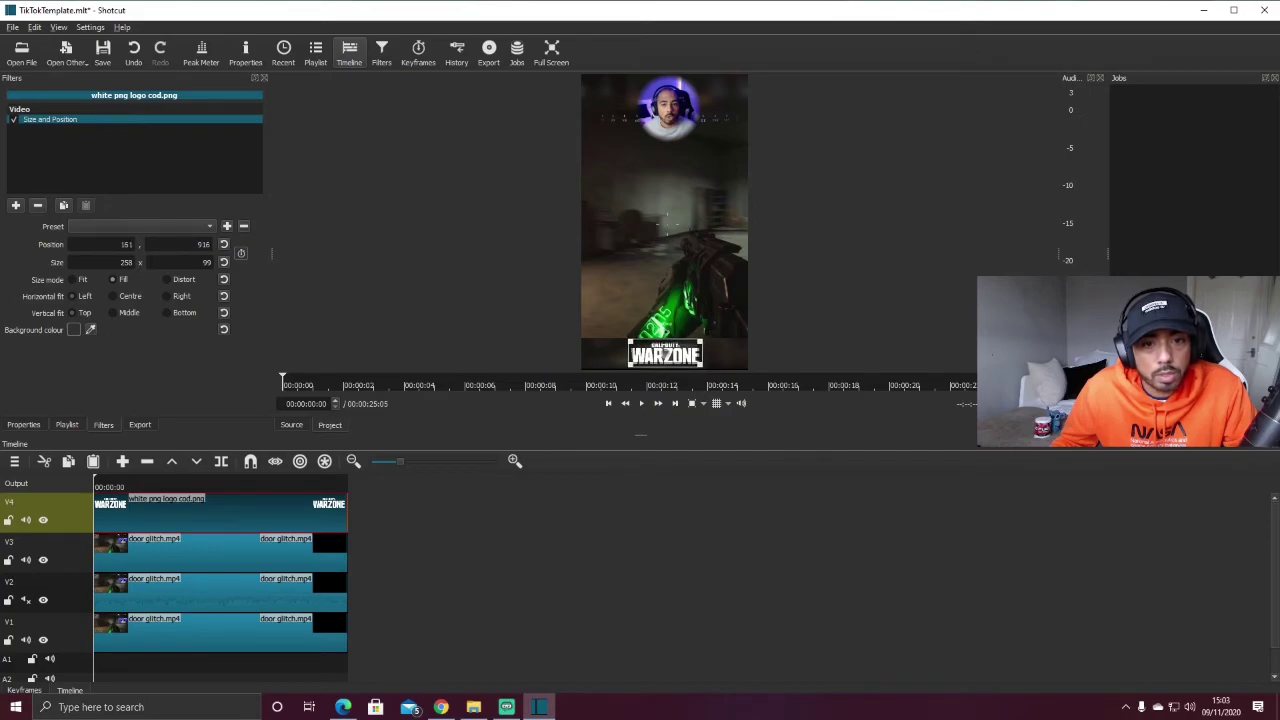
Unmute the audio of track V2.
{"action": "left_click", "coordinate": [220, 552]}
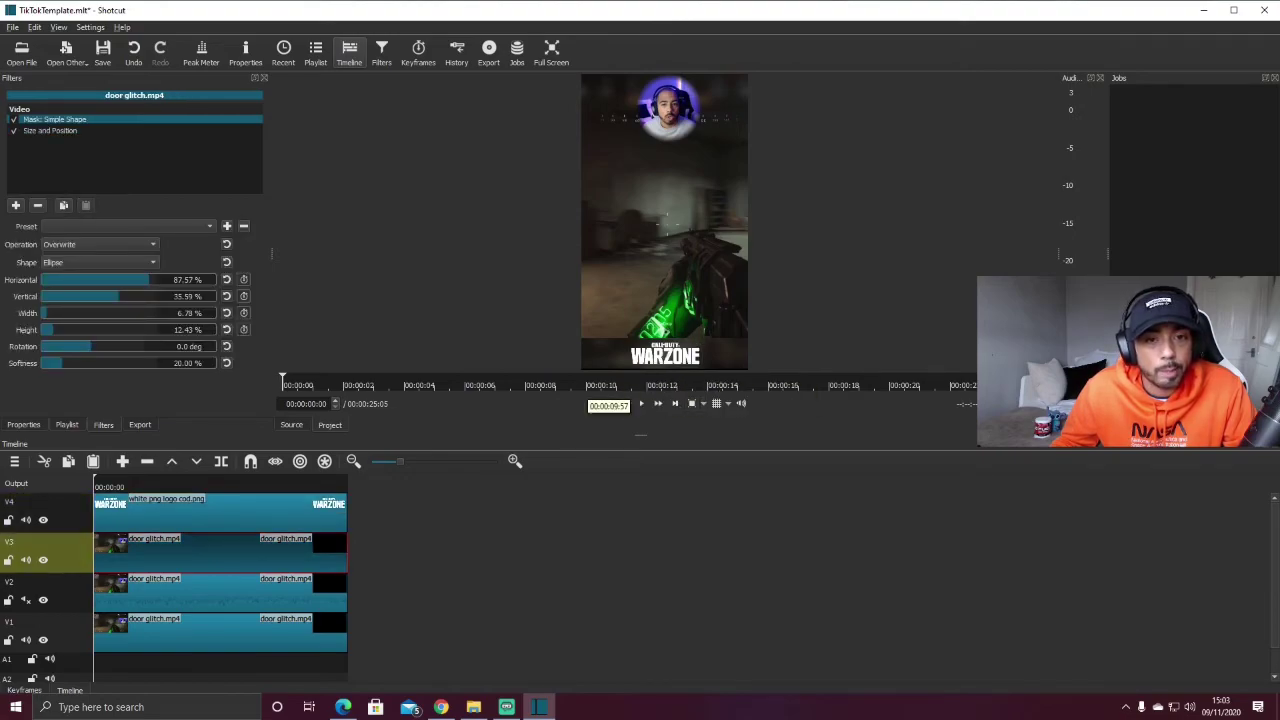
{"action": "left_click", "coordinate": [190, 502]}
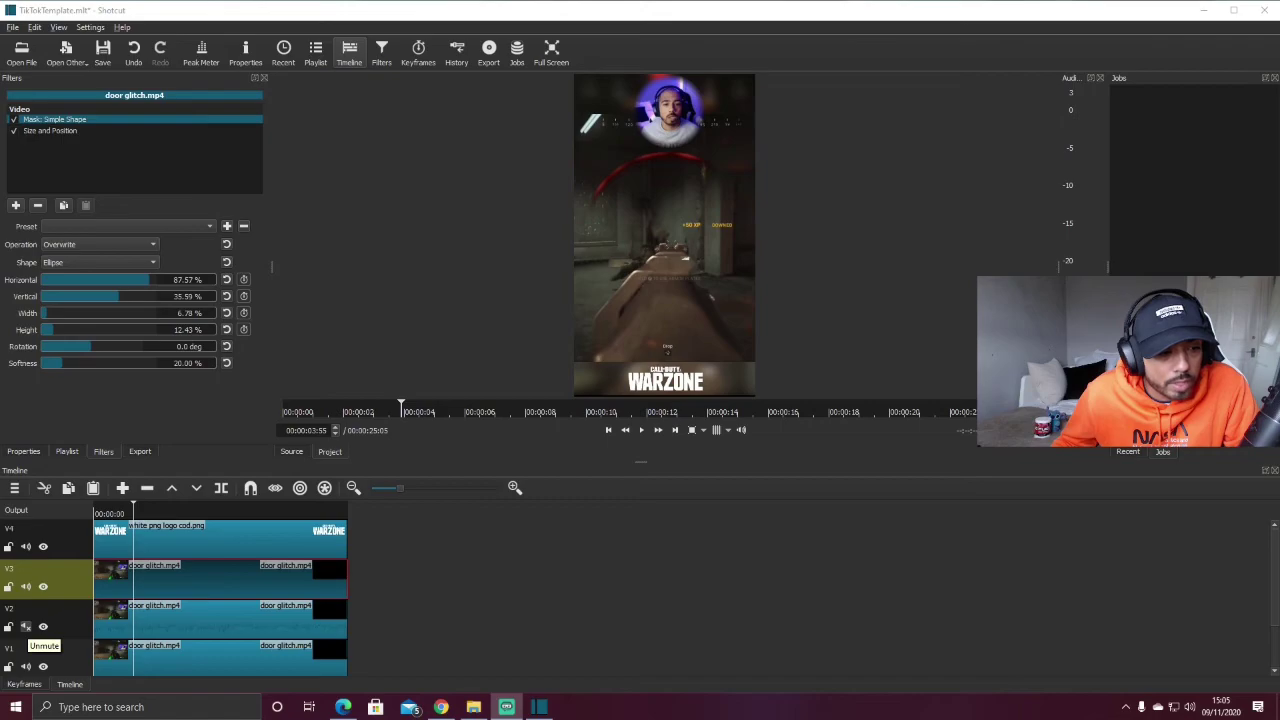
{"action": "left_click", "coordinate": [26, 626]}
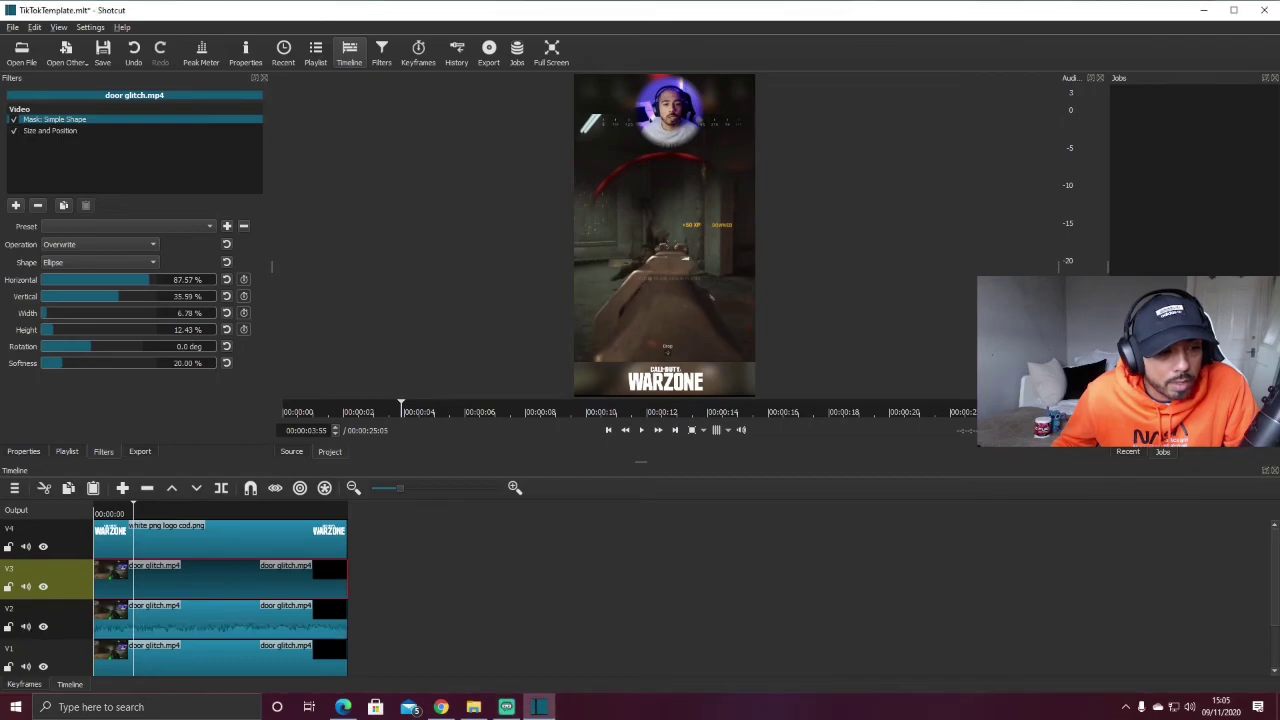